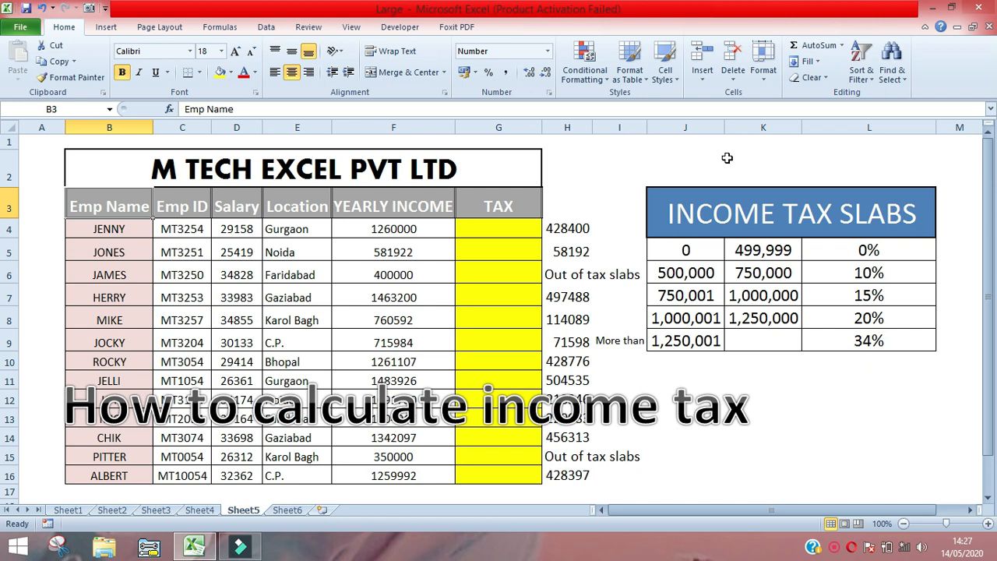
# - Examine the employee table's columns one by one, from Emp Name through YEARLY INCOME
pyautogui.press('Right')
pyautogui.press('Left')
pyautogui.hotkey('ctrl', 'shift', 'Down')
pyautogui.press('Right')
pyautogui.hotkey('ctrl', 'shift', 'Down')
pyautogui.press('Right')
pyautogui.hotkey('ctrl', 'shift', 'Down')
pyautogui.press('Right')
pyautogui.hotkey('ctrl', 'shift', 'Down')
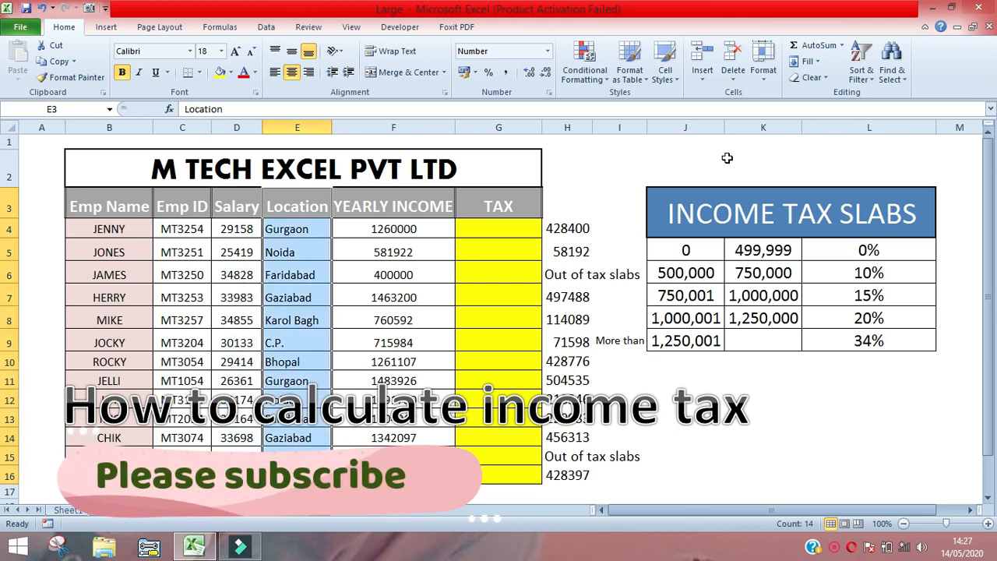
pyautogui.press('Right')
pyautogui.hotkey('ctrl', 'shift', 'Down')
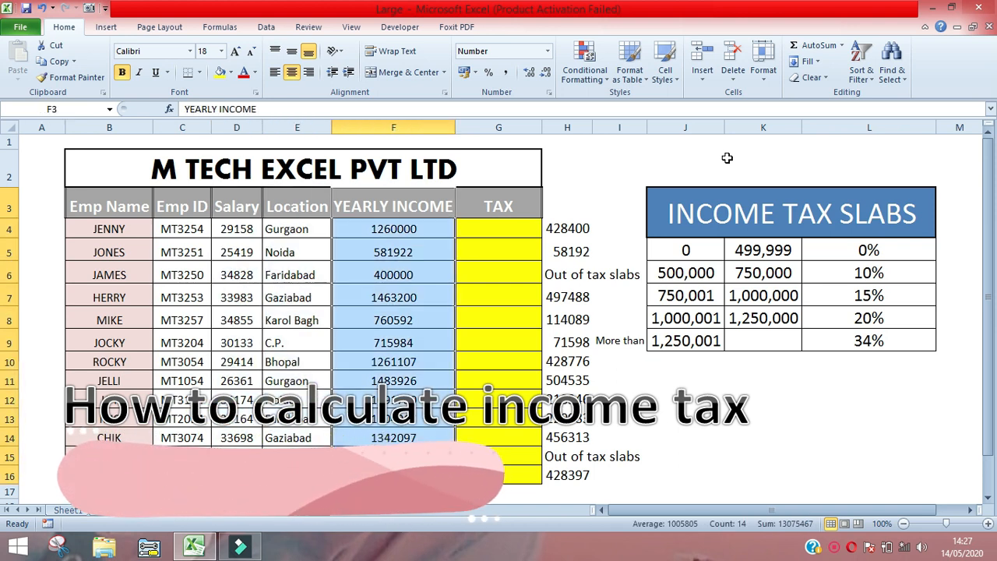
pyautogui.press('Down')
pyautogui.press('Up')
# - Compare the empty TAX column with the yearly incomes and the reference tax results in column H
pyautogui.press('Right')
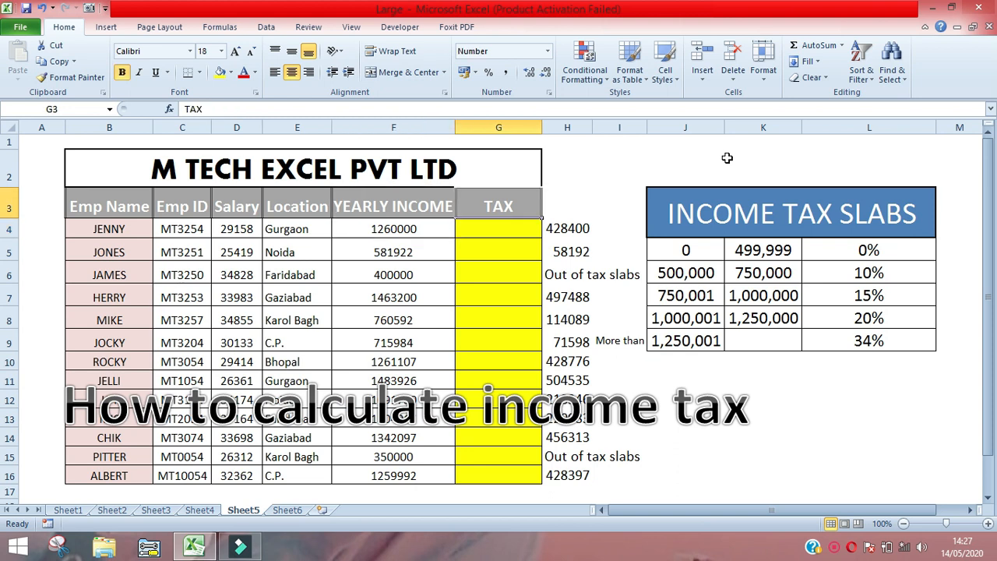
pyautogui.press('Down')
pyautogui.press('Up')
pyautogui.press('Down')
pyautogui.hotkey('shift', 'Down')
pyautogui.hotkey('shift', 'Down')
pyautogui.hotkey('shift', 'Down')
pyautogui.hotkey('shift', 'Down')
pyautogui.hotkey('shift', 'Down')
pyautogui.hotkey('shift', 'Down')
pyautogui.hotkey('shift', 'Down')
pyautogui.hotkey('shift', 'Down')
pyautogui.hotkey('shift', 'Down')
pyautogui.hotkey('shift', 'Down')
pyautogui.hotkey('shift', 'Down')
pyautogui.hotkey('shift', 'Down')
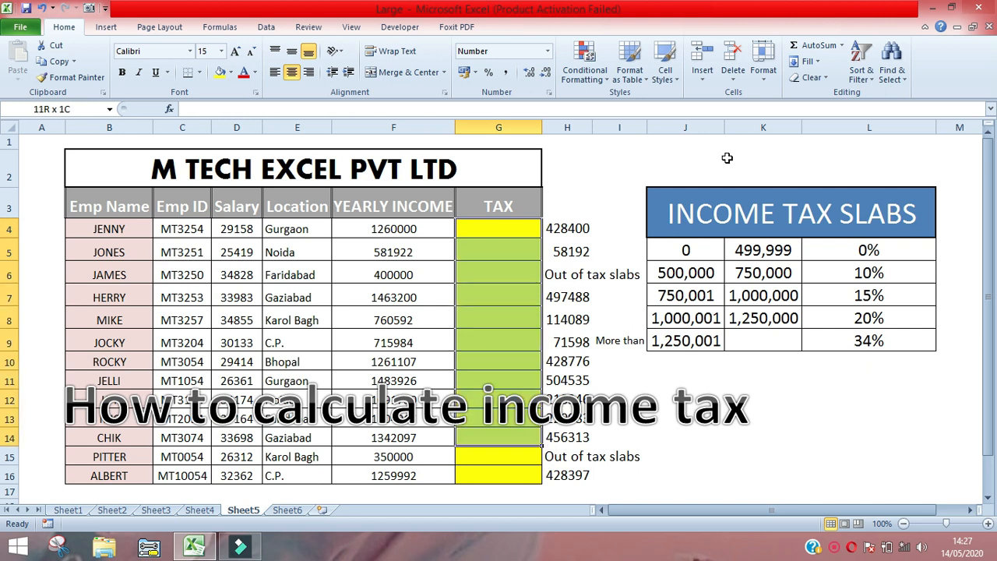
pyautogui.press('Left')
pyautogui.hotkey('ctrl', 'shift', 'Down')
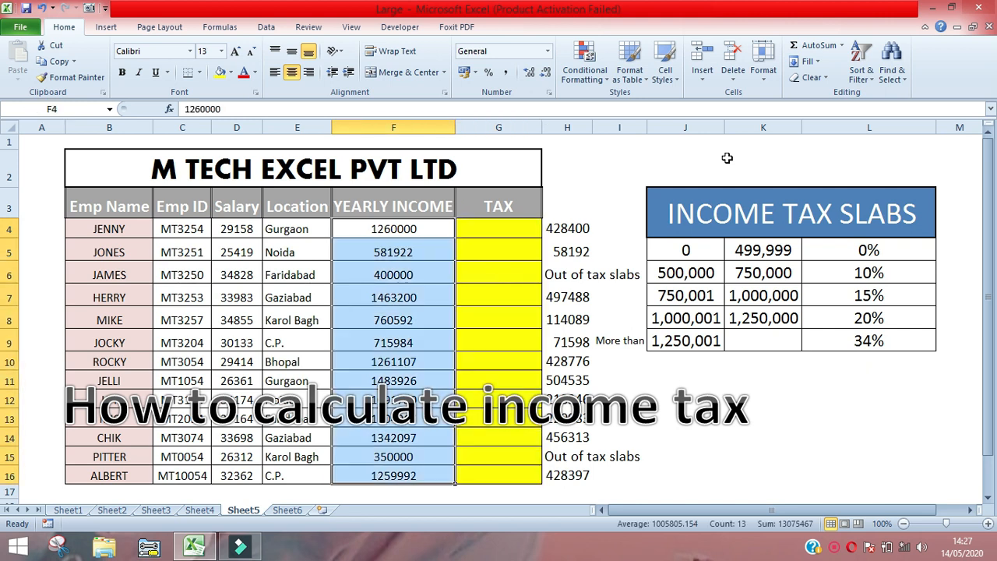
pyautogui.press('Right')
# - Examine the layout of the INCOME TAX SLABS table and the limits and rate of its first slab
pyautogui.press('Right')
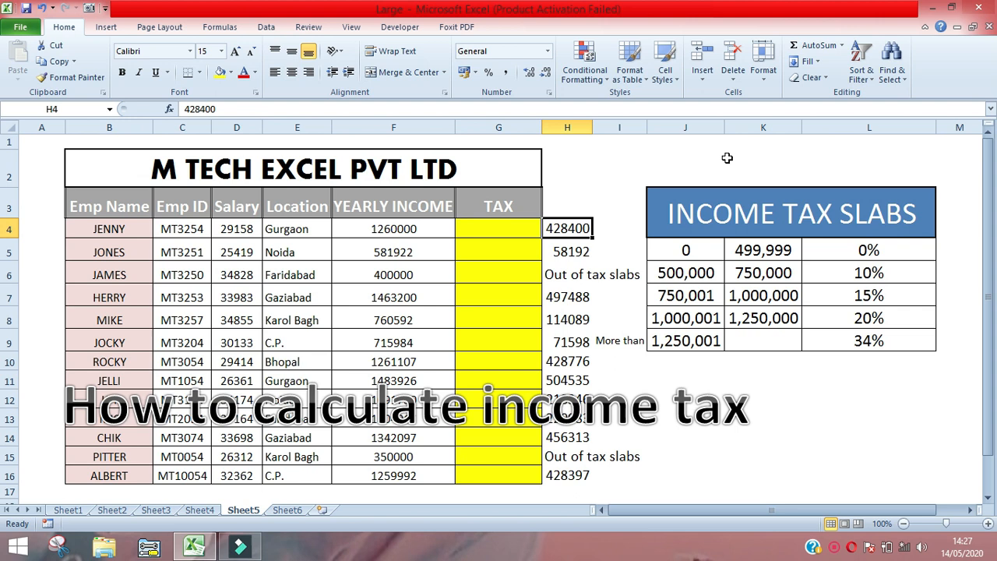
pyautogui.hotkey('ctrl', 'shift', 'Down')
pyautogui.press('Down')
pyautogui.press('Up')
pyautogui.press('Right')
pyautogui.press('Right')
pyautogui.press('Up')
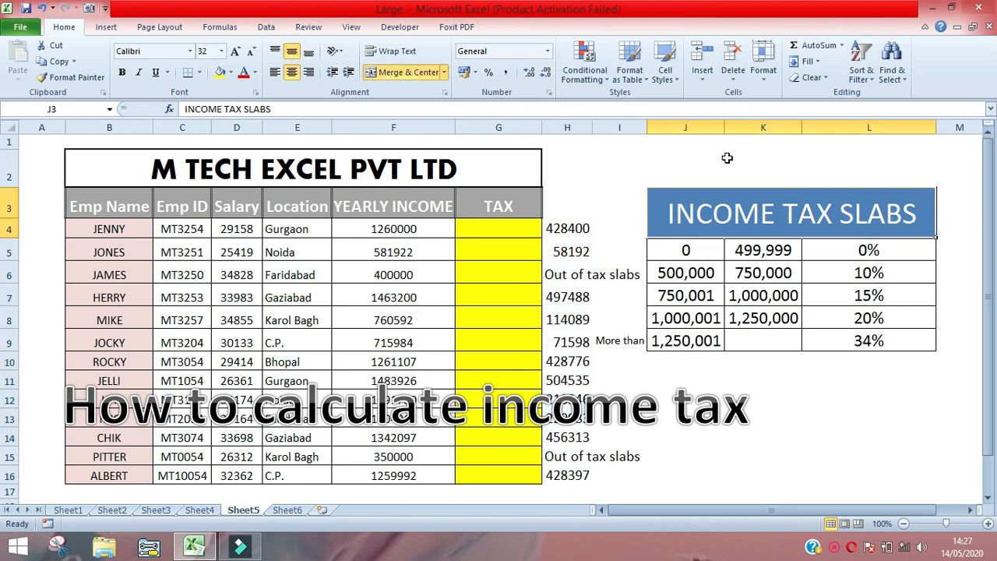
pyautogui.press('Down')
pyautogui.press('Up')
pyautogui.press('Down')
pyautogui.press('Down')
pyautogui.press('Up')
pyautogui.press('Up')
pyautogui.press('Down')
pyautogui.hotkey('shift', 'Down')
pyautogui.hotkey('shift', 'Down')
pyautogui.hotkey('shift', 'Down')
pyautogui.hotkey('shift', 'Down')
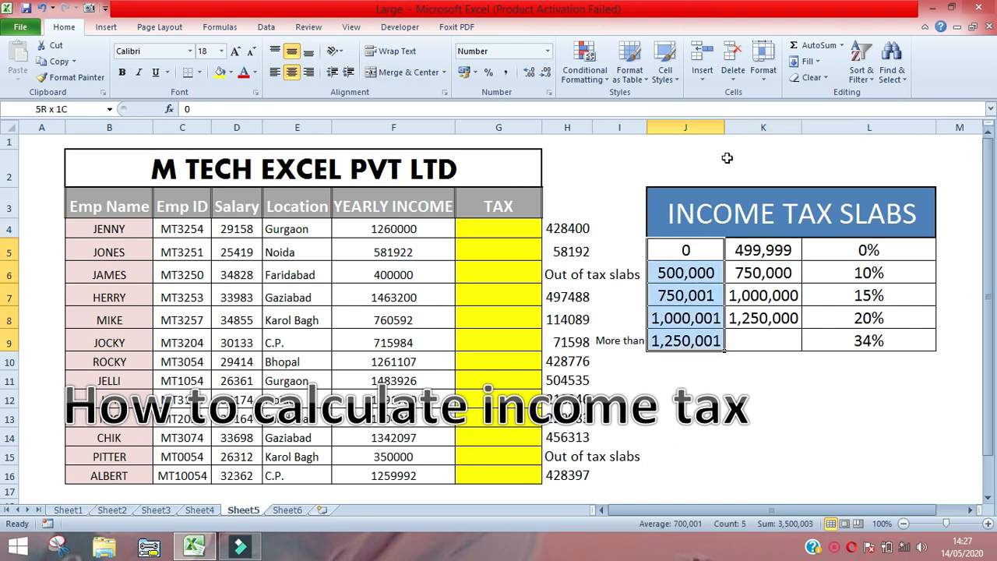
pyautogui.hotkey('shift', 'Right')
pyautogui.hotkey('shift', 'Right')
pyautogui.press('Right')
pyautogui.press('Left')
pyautogui.press('Right')
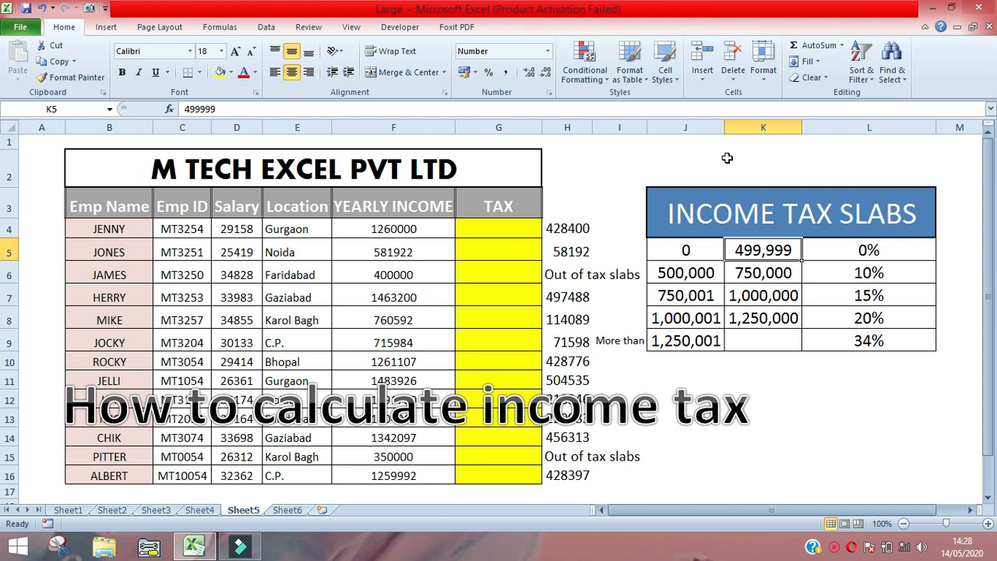
pyautogui.press('Right')
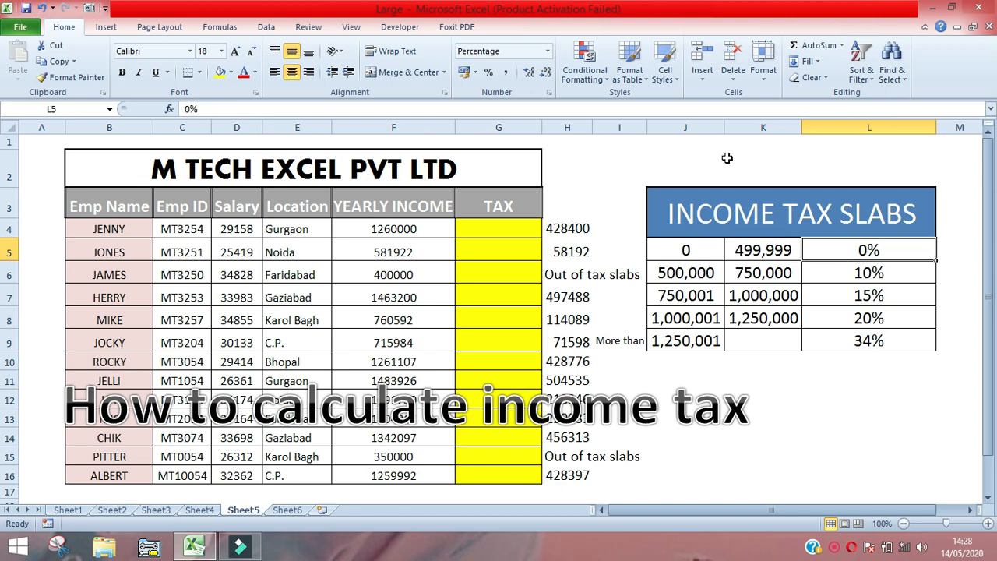
# - Read the limits and tax rates of the second, third and fourth slabs in rows 6 to 8
pyautogui.press('Left')
pyautogui.press('Left')
pyautogui.press('Down')
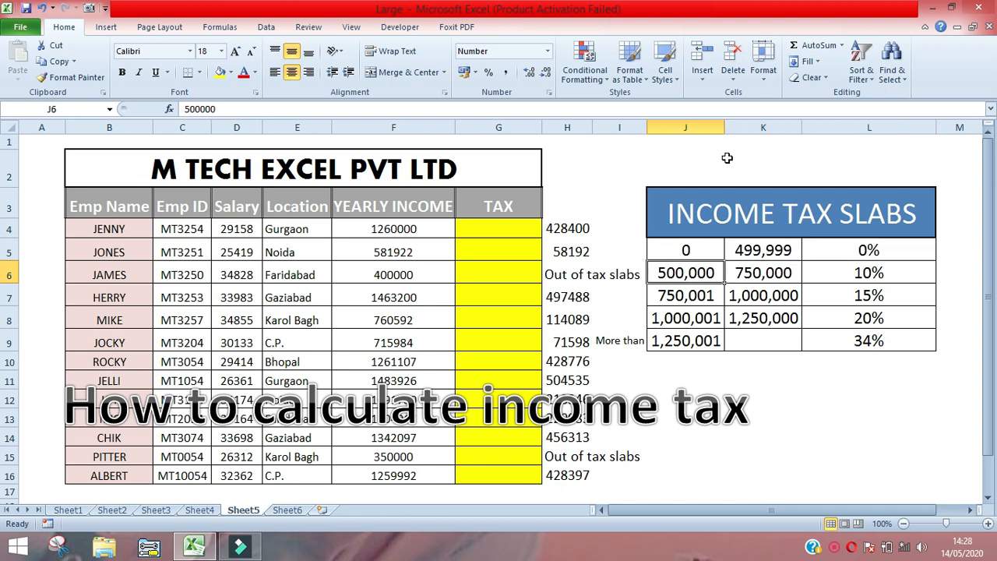
pyautogui.press('Right')
pyautogui.press('Right')
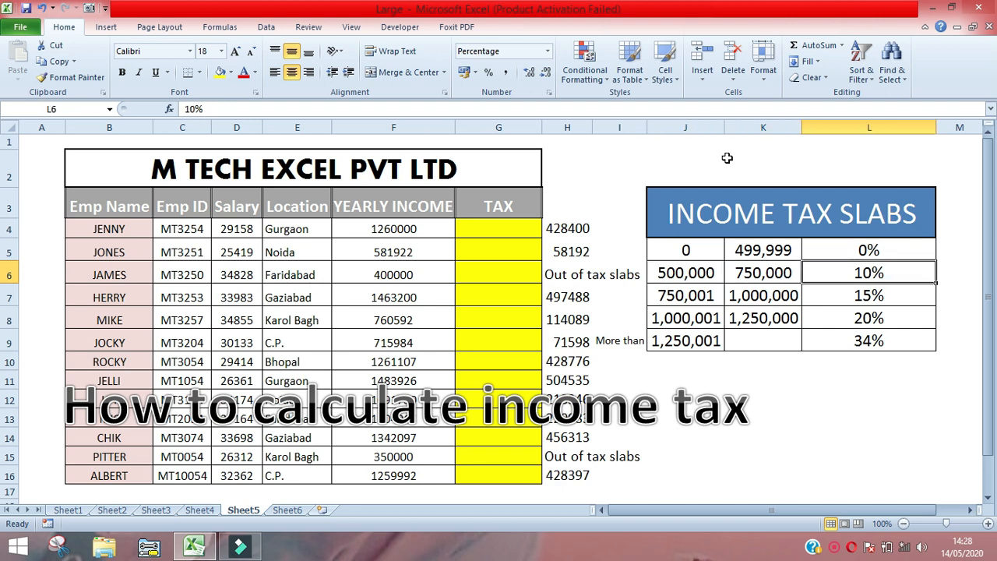
pyautogui.press('Left')
pyautogui.press('Left')
pyautogui.press('Down')
pyautogui.press('Right')
pyautogui.press('Right')
pyautogui.press('Left')
pyautogui.press('Left')
pyautogui.press('Down')
pyautogui.press('Right')
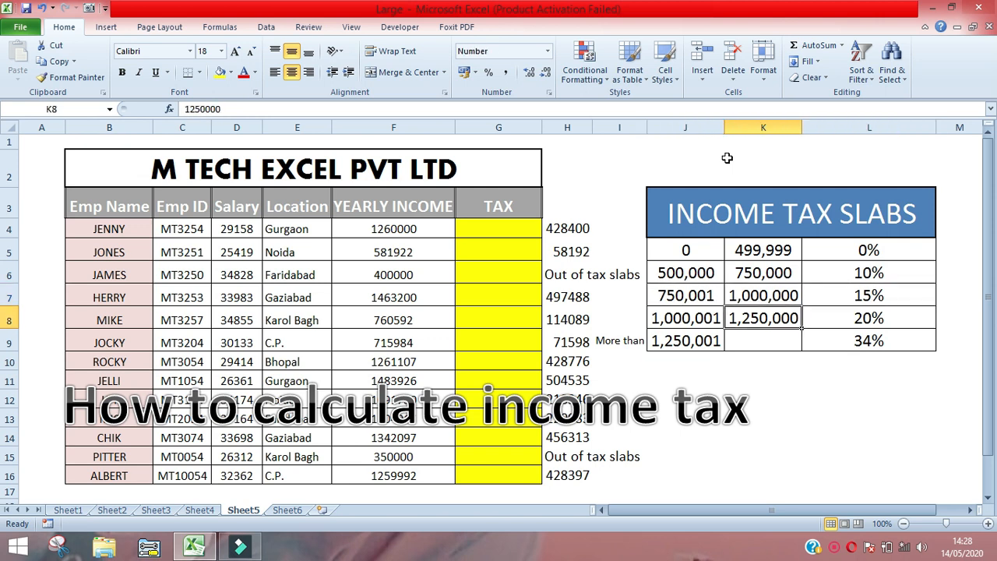
pyautogui.press('Right')
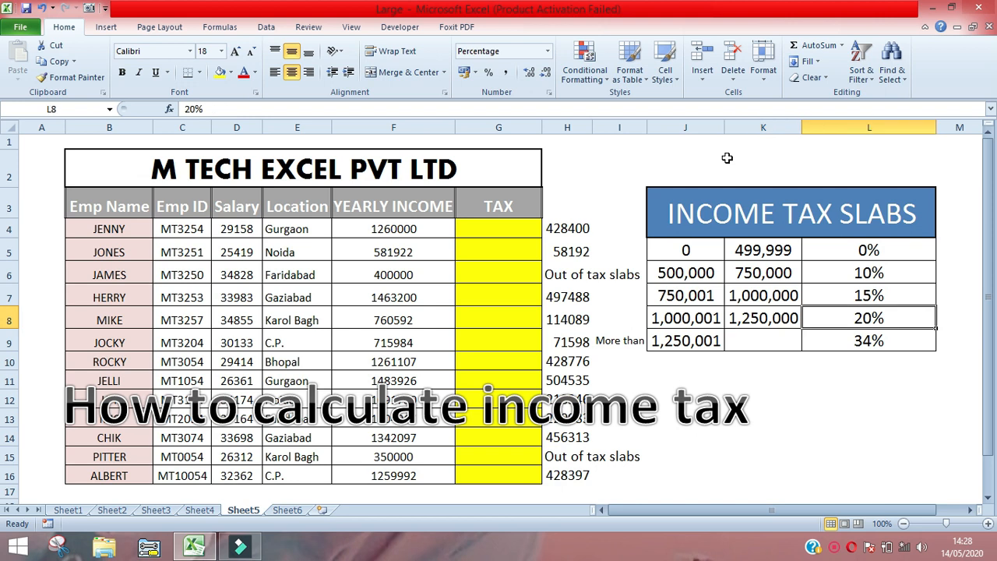
# - Recheck the lower slab limits, then read the rates of the two highest slabs in rows 8 and 9
pyautogui.press('Left')
pyautogui.press('Left')
pyautogui.press('Up')
pyautogui.press('Up')
pyautogui.press('Up')
pyautogui.hotkey('shift', 'Down')
pyautogui.hotkey('shift', 'Down')
pyautogui.press('Down')
pyautogui.press('Down')
pyautogui.press('Down')
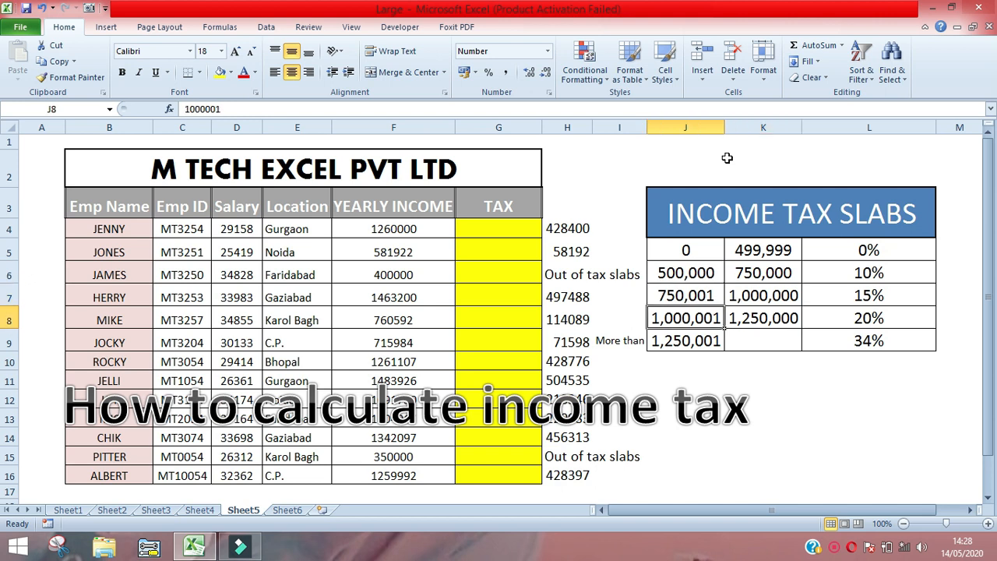
pyautogui.press('Right')
pyautogui.press('Right')
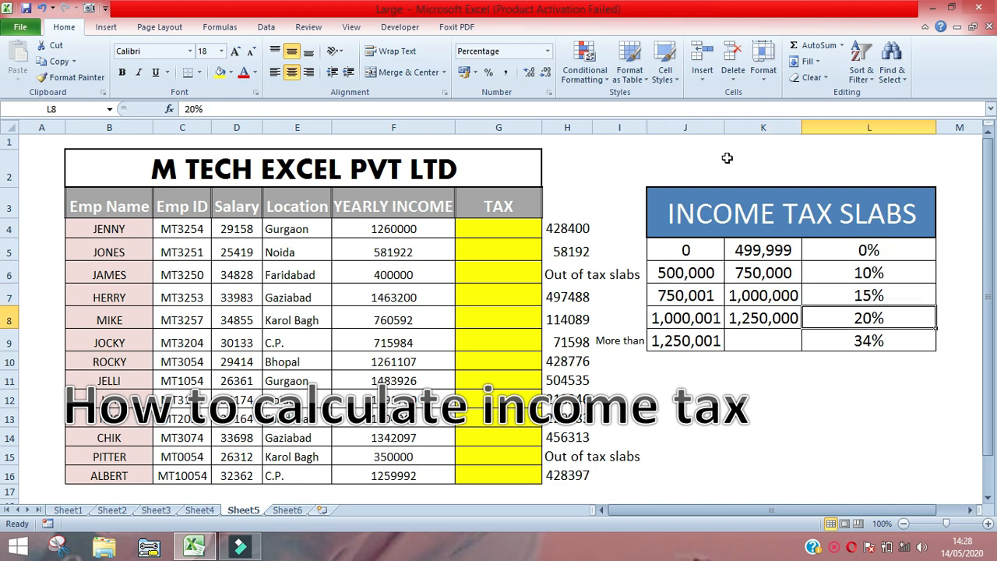
pyautogui.press('Left')
pyautogui.press('Left')
pyautogui.press('Down')
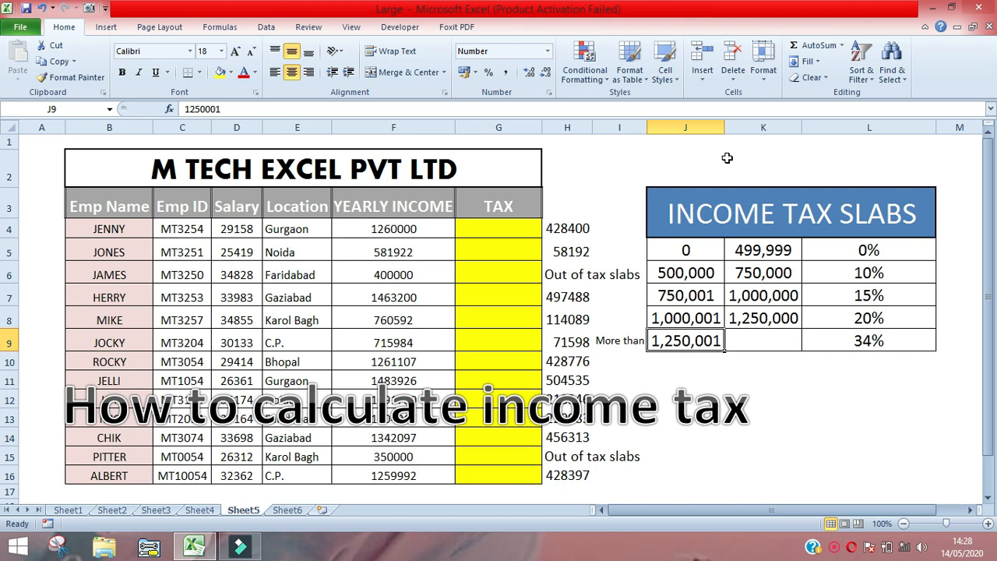
pyautogui.press('Right')
pyautogui.press('Right')
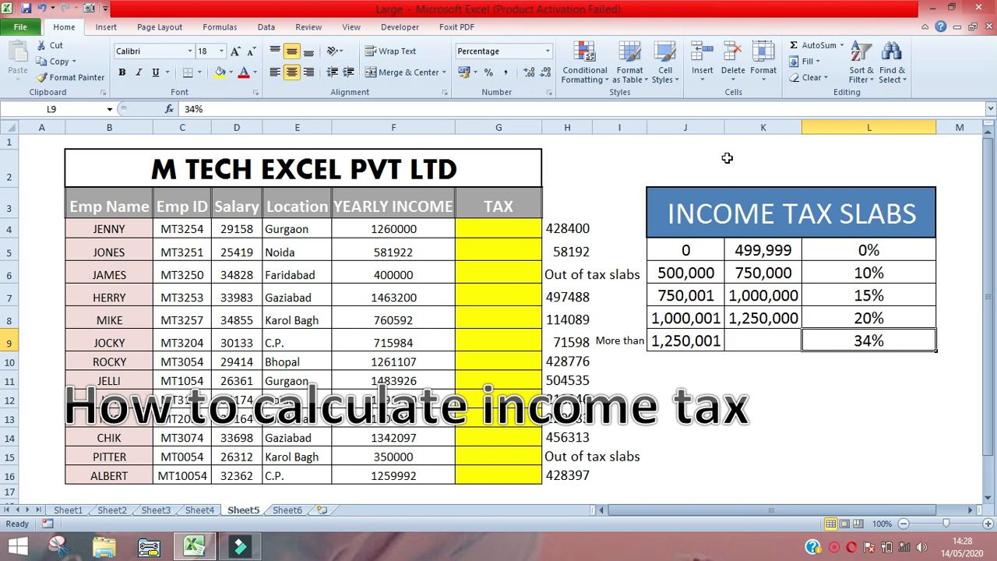
pyautogui.press('Left')
pyautogui.press('Left')
pyautogui.press('Up')
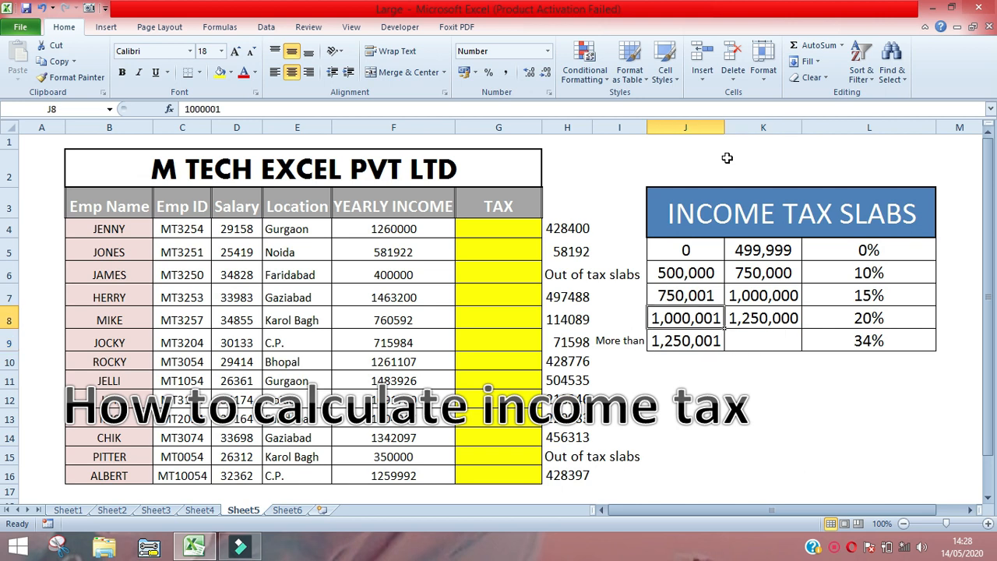
pyautogui.press('Up')
pyautogui.press('Up')
pyautogui.press('Up')
pyautogui.hotkey('shift', 'Down')
pyautogui.hotkey('shift', 'Down')
pyautogui.hotkey('shift', 'Down')
pyautogui.hotkey('shift', 'Down')
pyautogui.hotkey('shift', 'Right')
pyautogui.hotkey('shift', 'Right')
pyautogui.press('Left')
pyautogui.press('Left')
pyautogui.press('Up')
pyautogui.press('Left')
pyautogui.press('Left')
pyautogui.press('Left')
pyautogui.press('Left')
pyautogui.press('Left')
pyautogui.press('Left')
pyautogui.press('Left')
pyautogui.press('Right')
pyautogui.press('Right')
pyautogui.press('Right')
pyautogui.press('Right')
pyautogui.press('Right')
pyautogui.press('Right')
pyautogui.press('Up')
pyautogui.press('Up')
pyautogui.press('Left')
pyautogui.press('Down')
pyautogui.press('Down')
pyautogui.press('Up')
pyautogui.press('Right')
pyautogui.press('Up')
pyautogui.press('Right')
pyautogui.press('Down')
pyautogui.press('Down')
pyautogui.press('Left')
pyautogui.press('Left')
# - Review the employee details and YEARLY INCOME columns again, ending at the TAX heading
pyautogui.press('Left')
pyautogui.press('Up')
pyautogui.press('Left')
pyautogui.press('Left')
pyautogui.press('Left')
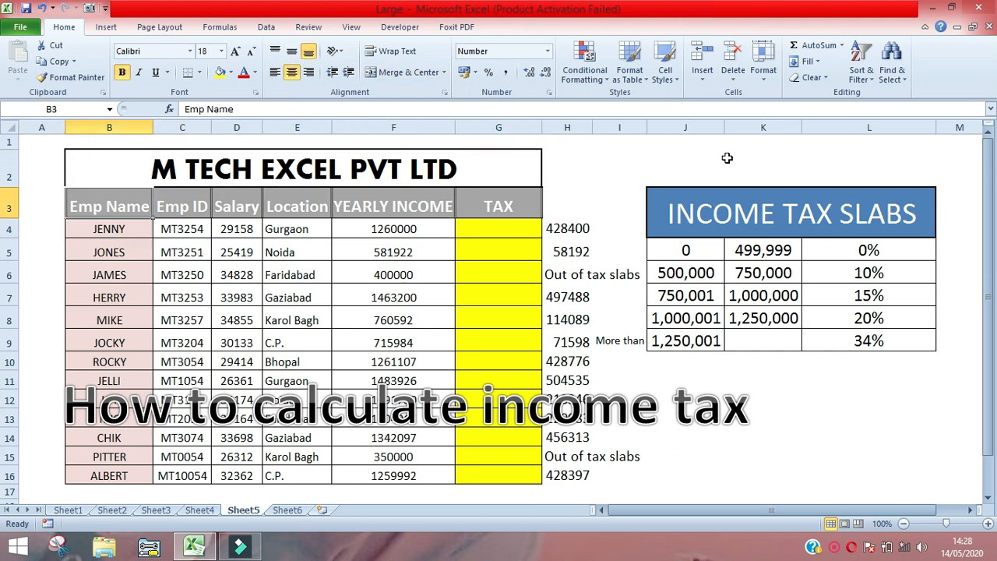
pyautogui.hotkey('ctrl', 'shift', 'Down')
pyautogui.hotkey('shift', 'Right')
pyautogui.hotkey('shift', 'Right')
pyautogui.hotkey('shift', 'Right')
pyautogui.hotkey('shift', 'Right')
pyautogui.hotkey('shift', 'Right')
pyautogui.hotkey('shift', 'Right')
pyautogui.press('Left')
pyautogui.press('Right')
pyautogui.hotkey('ctrl', 'shift', 'Down')
pyautogui.press('Right')
pyautogui.hotkey('ctrl', 'shift', 'Down')
pyautogui.press('Right')
pyautogui.press('Right')
pyautogui.hotkey('ctrl', 'shift', 'Down')
pyautogui.press('Right')
pyautogui.hotkey('ctrl', 'shift', 'Down')
pyautogui.press('Right')
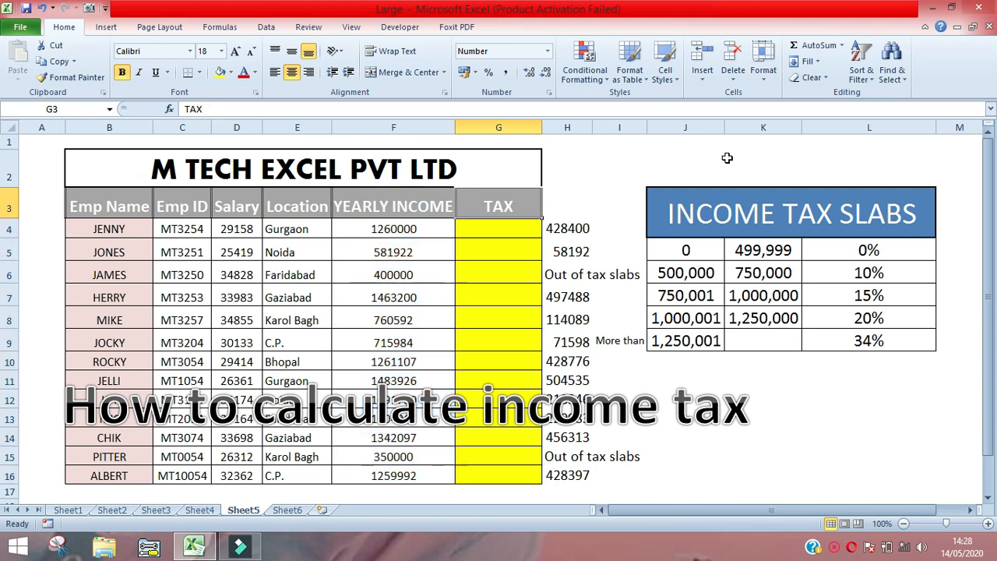
# - Start an IF formula in G4 that tests whether the yearly income in F4 is at least the limit in J9
pyautogui.press('Down')
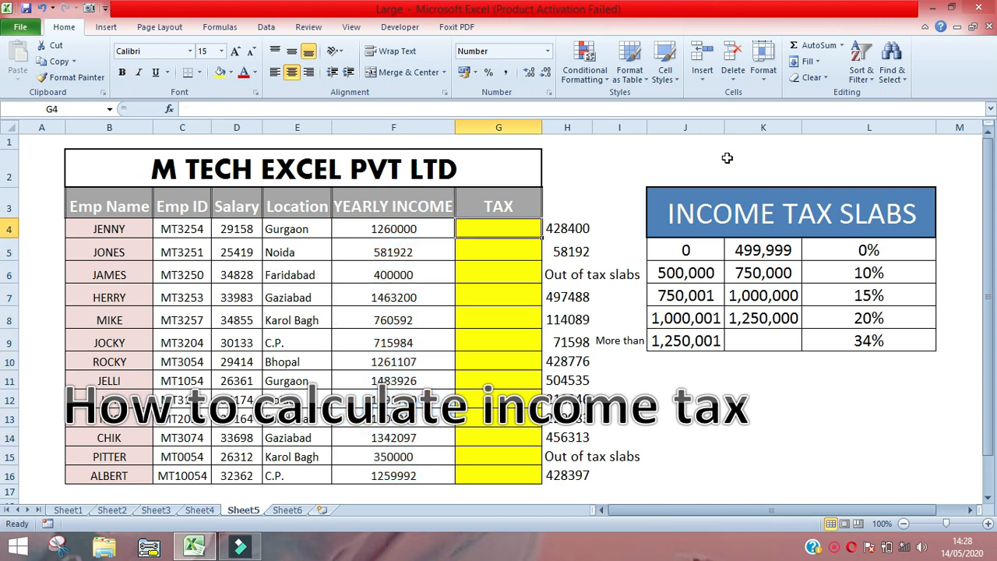
pyautogui.press('Left')
pyautogui.press('Right')
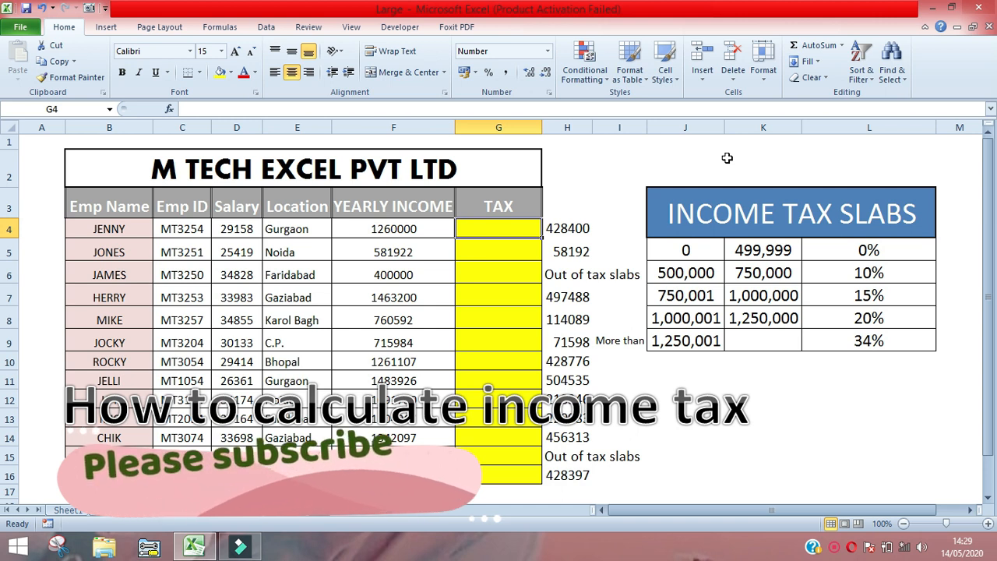
pyautogui.press('Right')
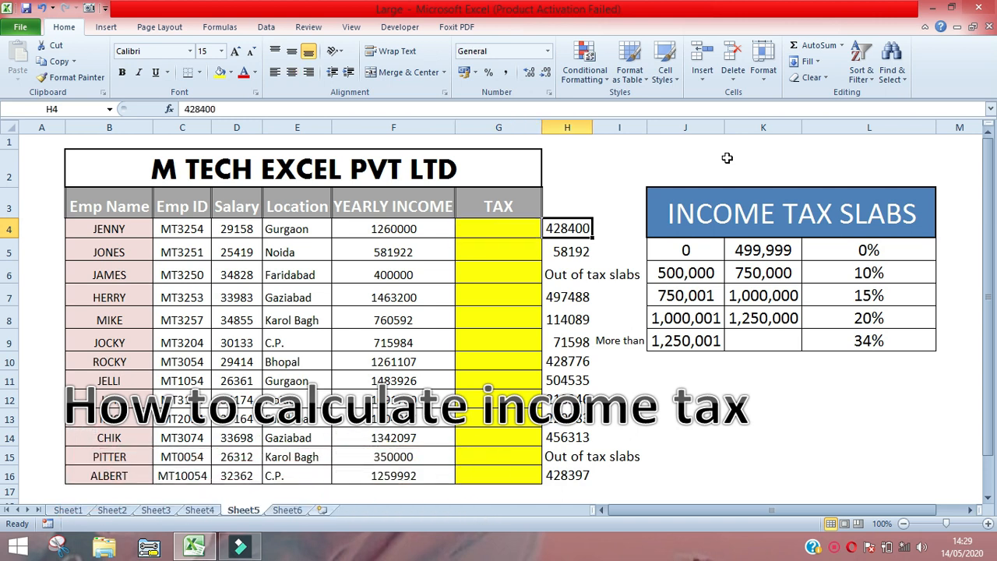
pyautogui.press('Down')
pyautogui.press('Left')
pyautogui.press('Up')
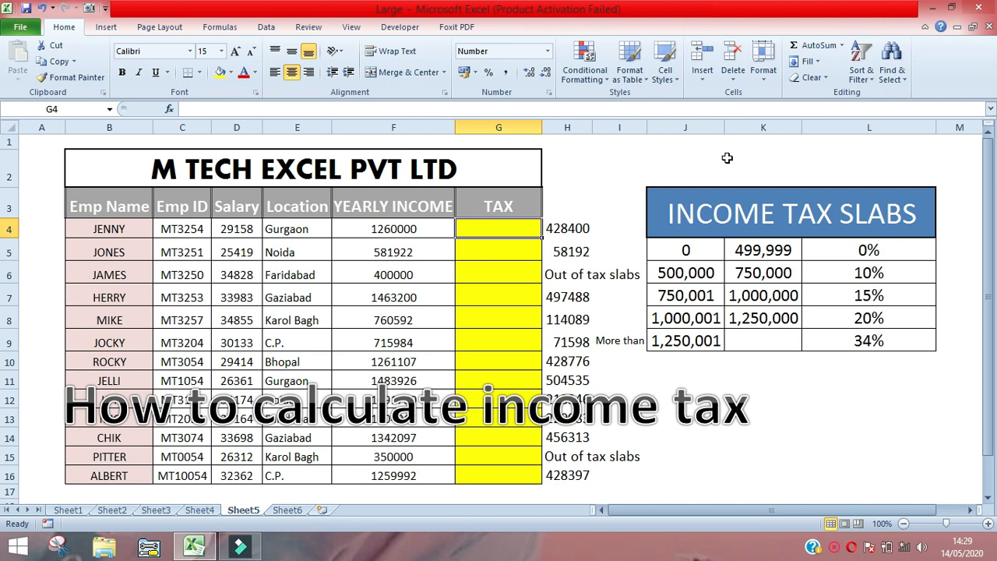
pyautogui.write('=')
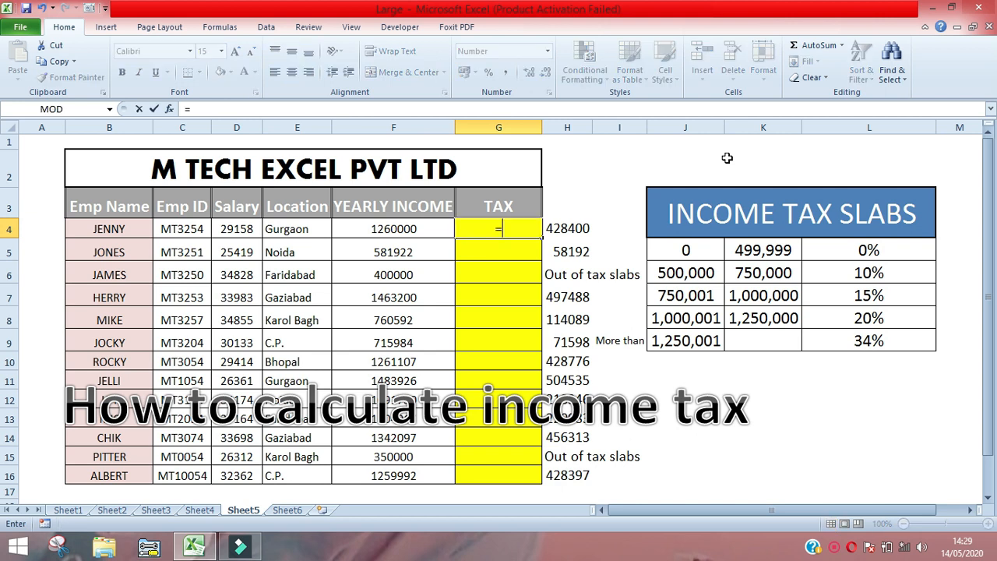
pyautogui.write('if')
pyautogui.press('Tab')
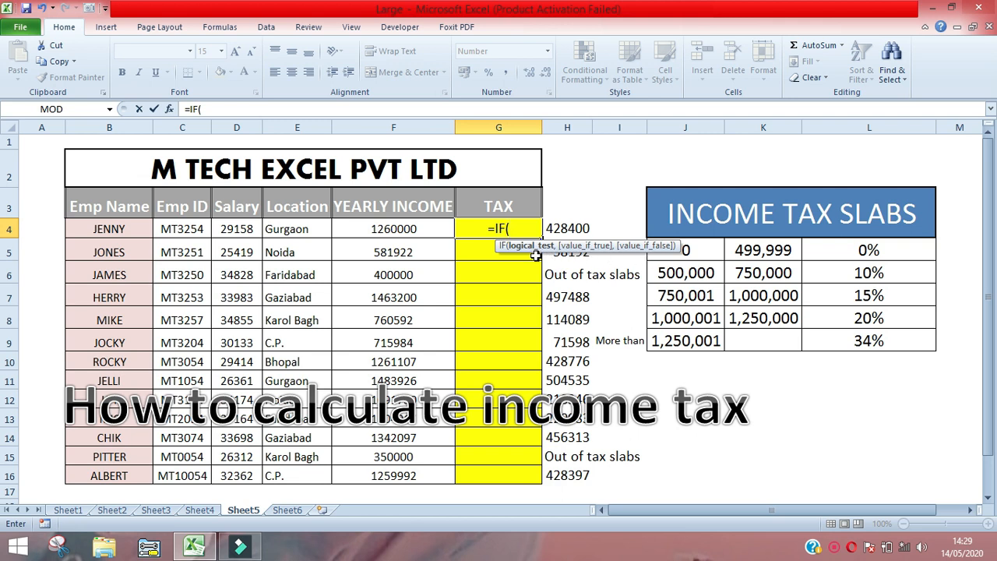
pyautogui.click(434, 228)
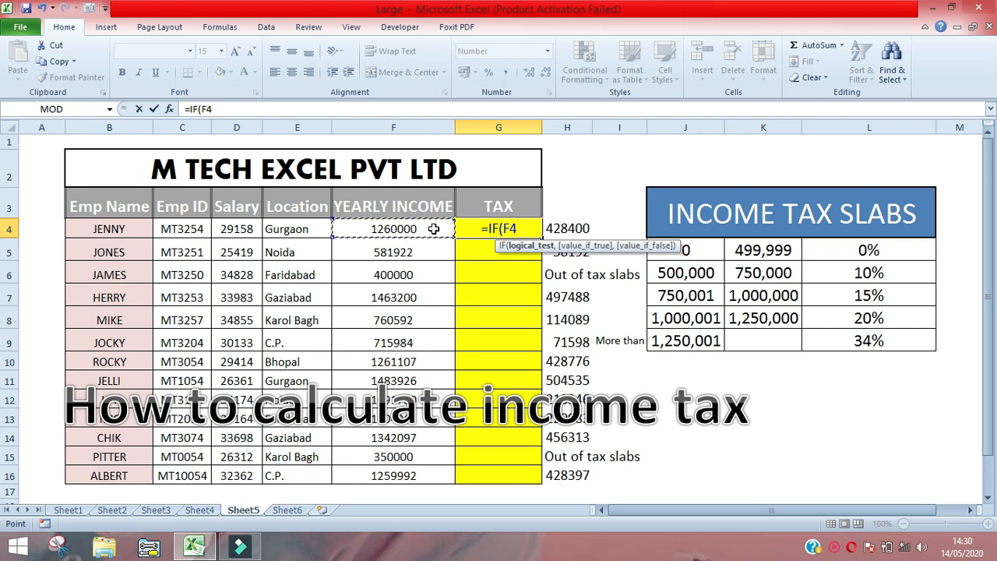
pyautogui.write('>=')
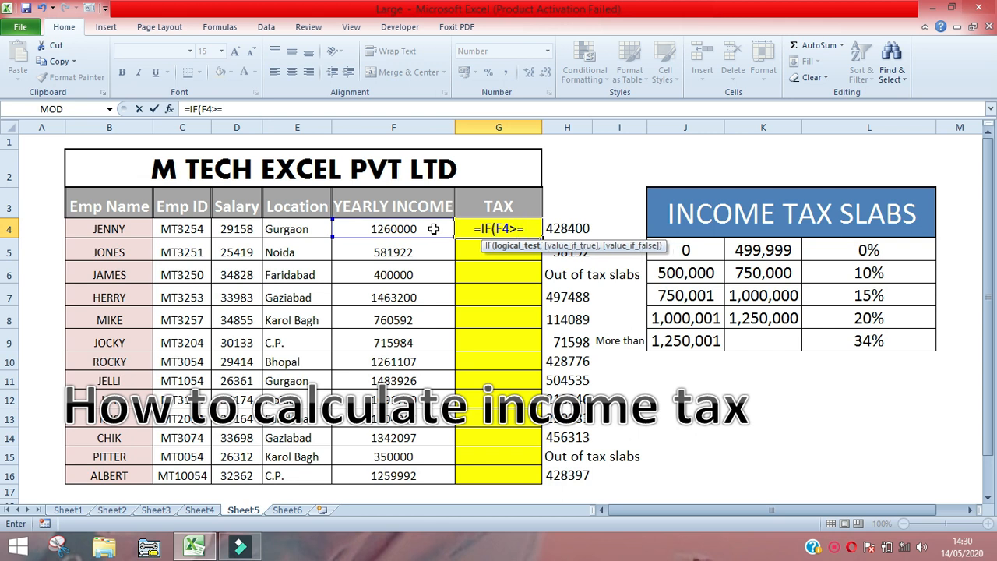
pyautogui.click(679, 340)
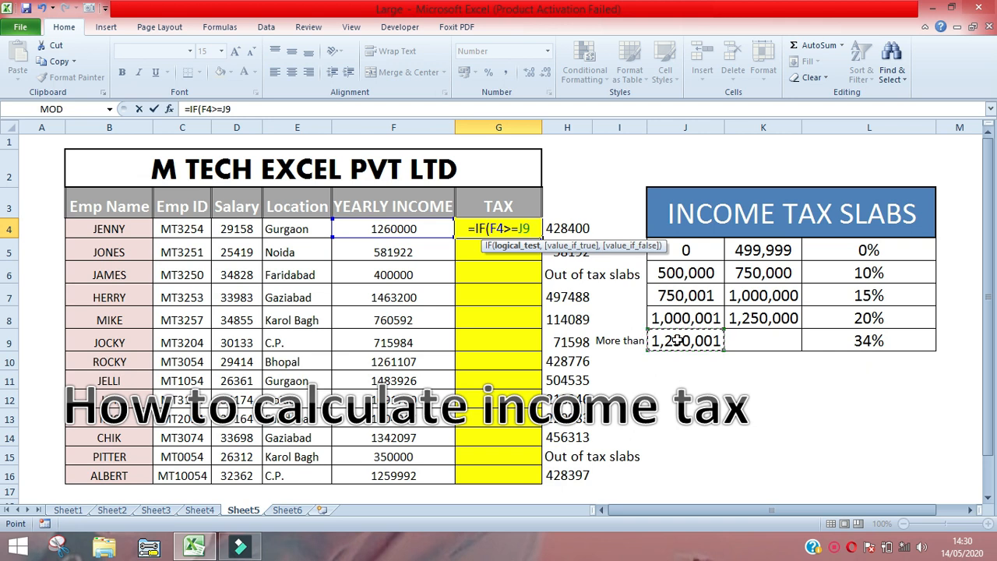
# - Set the IF formula's value-if-true argument to F4*34%
pyautogui.write(',')
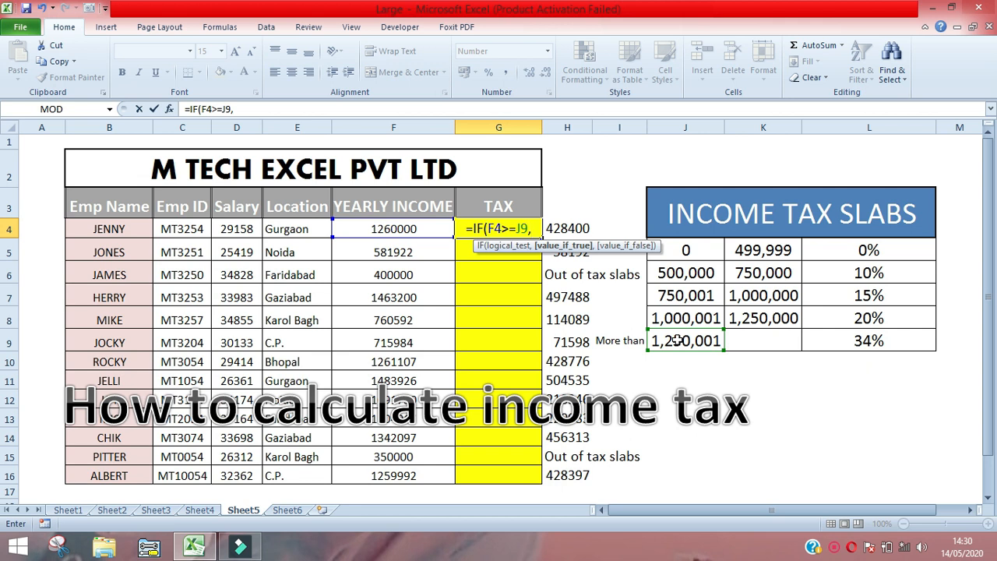
pyautogui.click(426, 227)
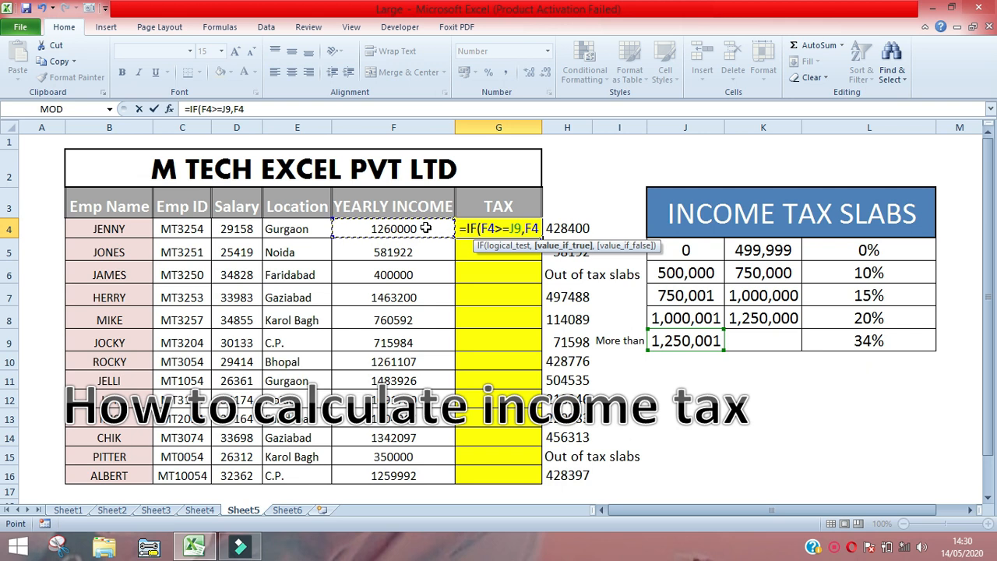
pyautogui.write('*')
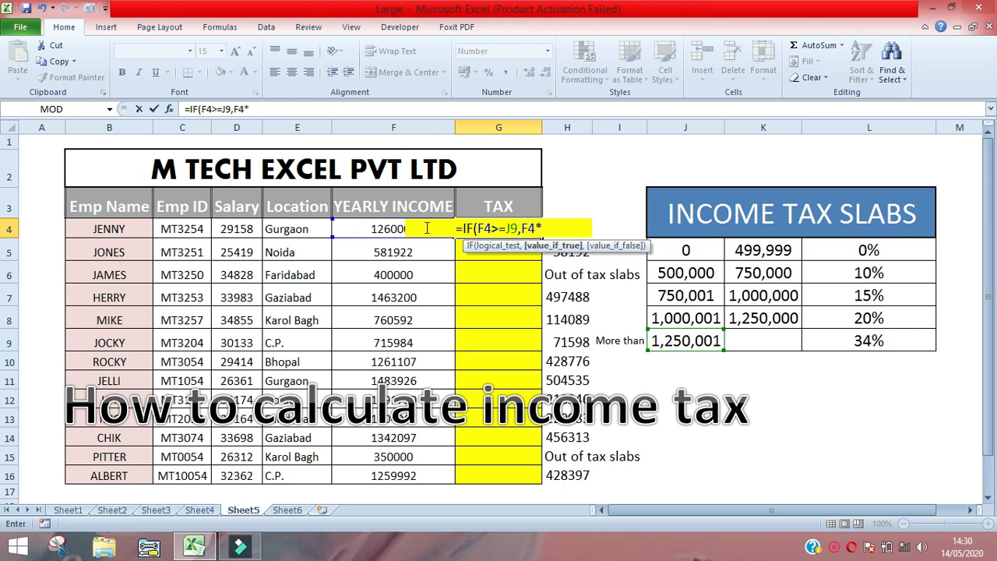
pyautogui.write('3')
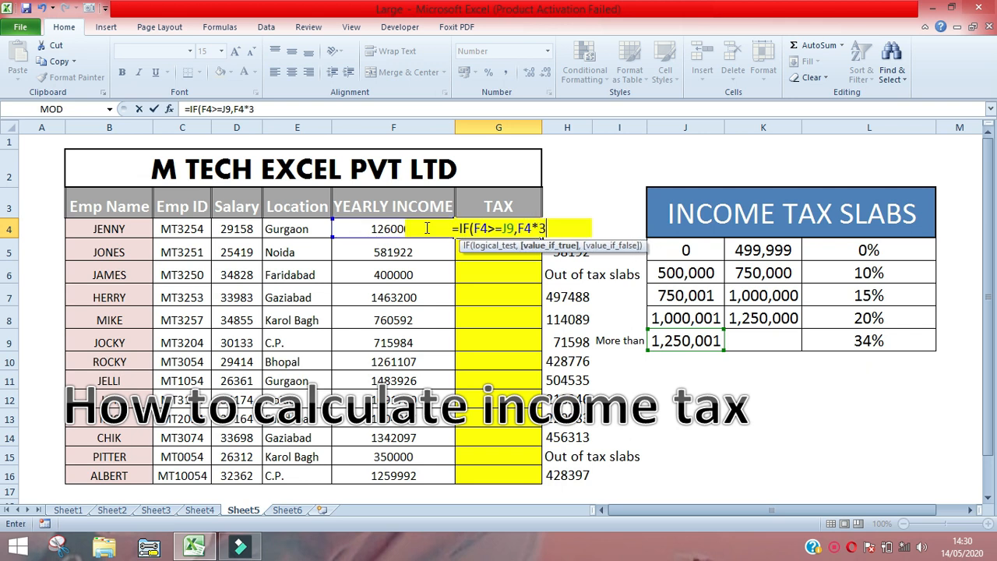
pyautogui.write('4%')
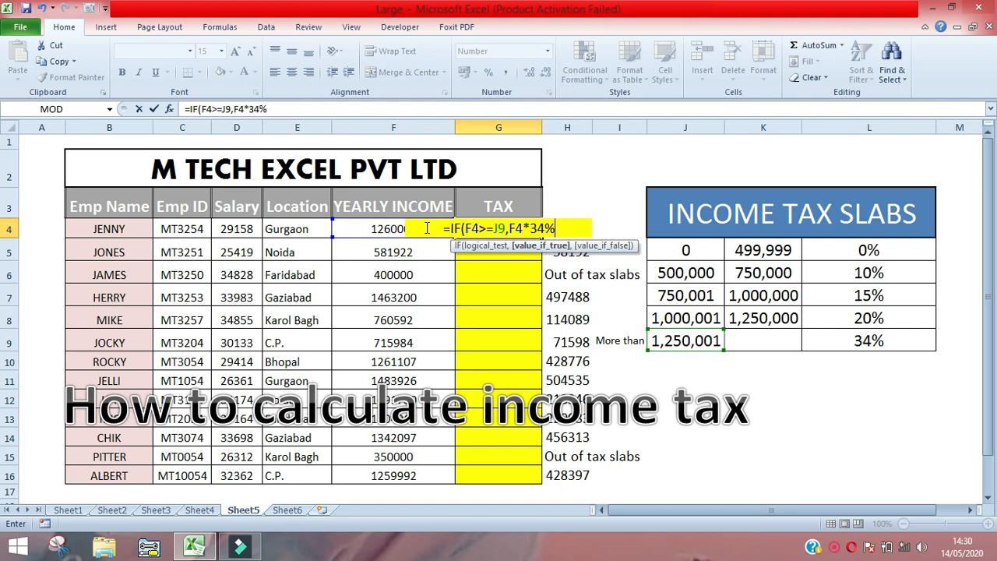
pyautogui.write(',')
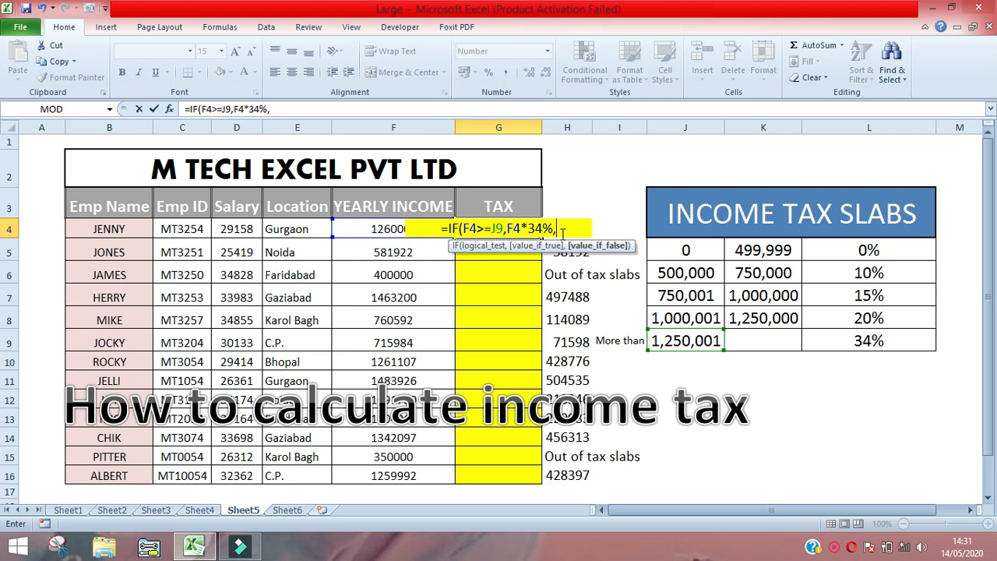
# - Nest a second IF as the value-if-false argument, testing whether F4 is at least the slab limit in J8
pyautogui.write('IF(')
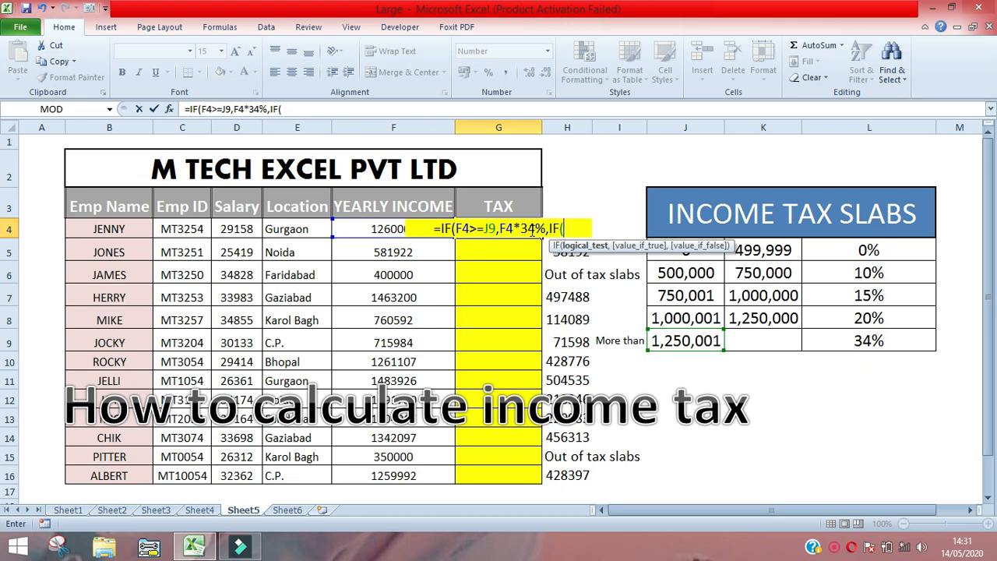
pyautogui.click(371, 228)
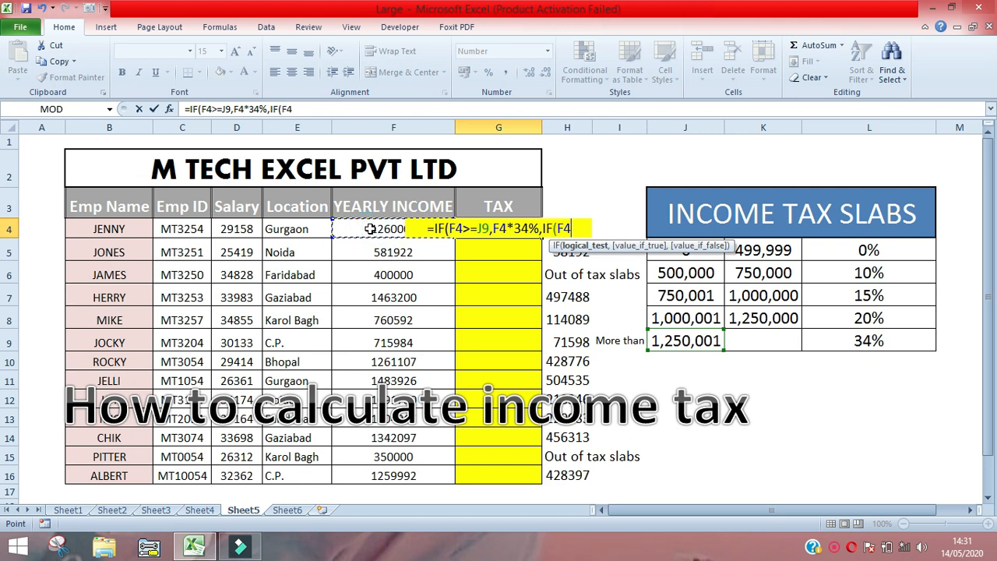
pyautogui.write('>=')
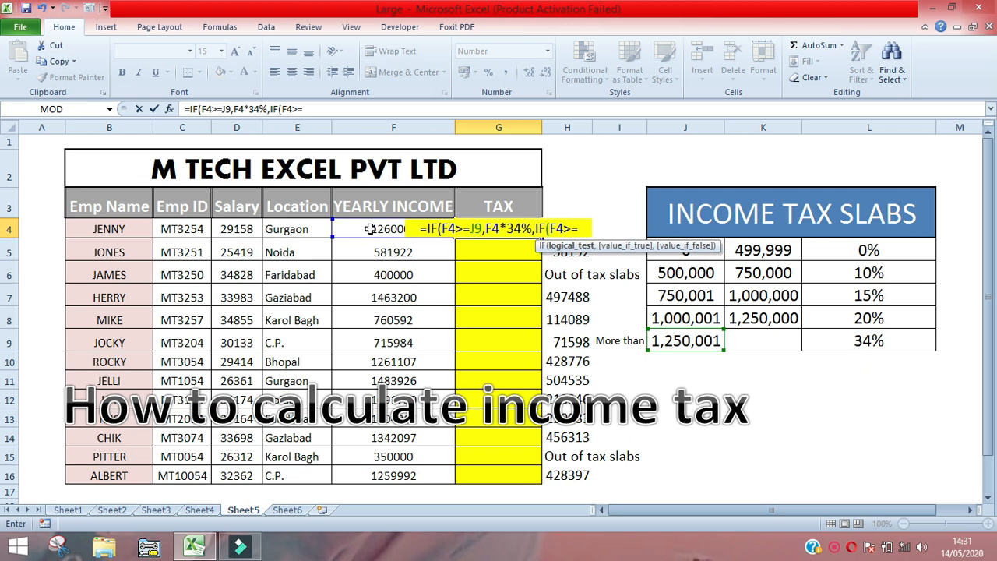
pyautogui.click(658, 317)
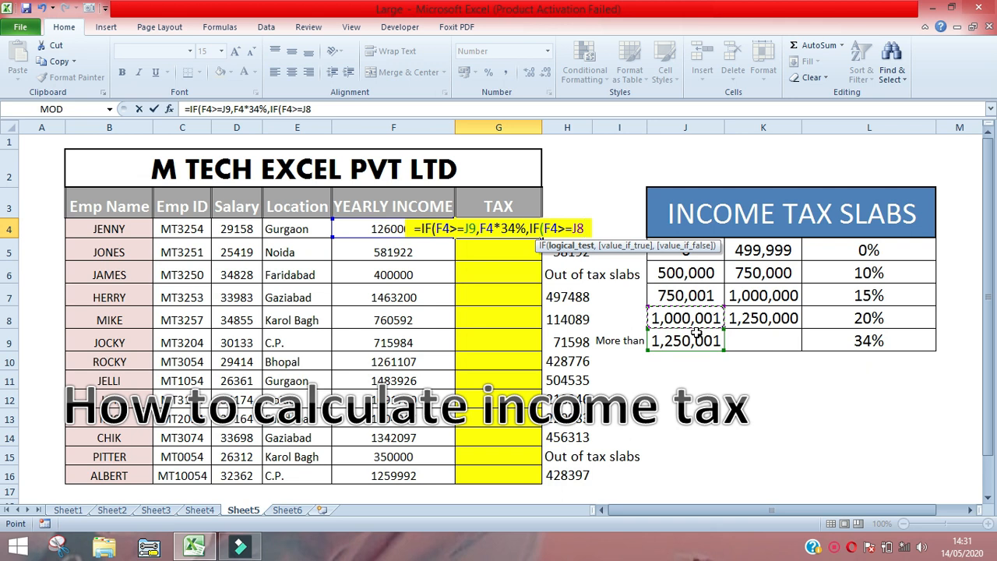
# - Set the second IF's value-if-true argument to F4*20%
pyautogui.write(',')
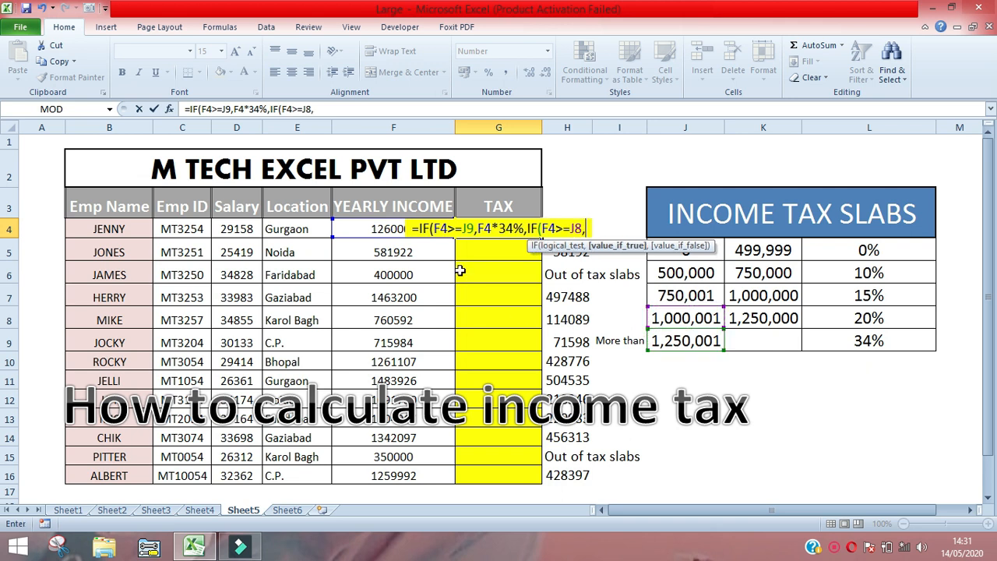
pyautogui.click(383, 230)
pyautogui.write('*')
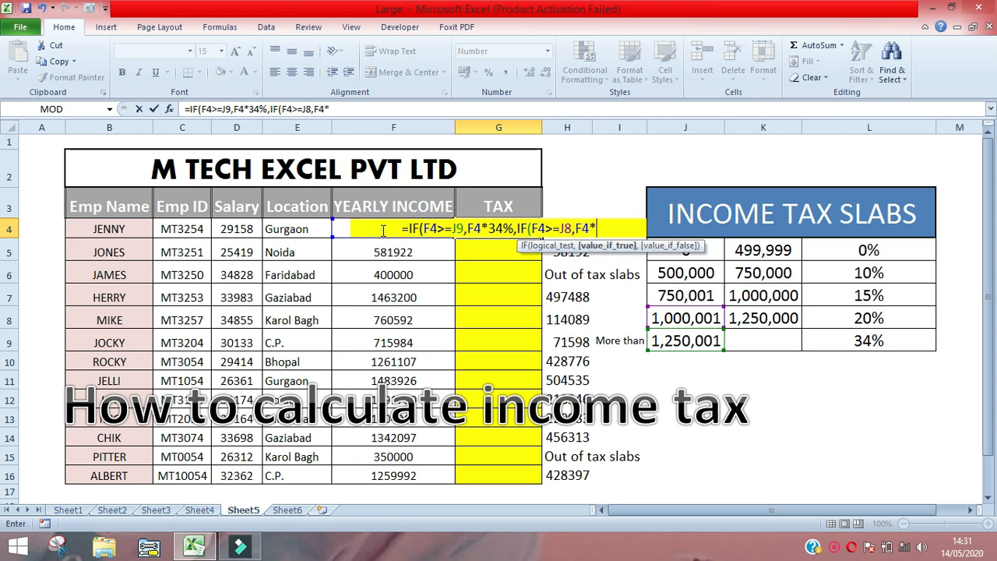
pyautogui.write('20')
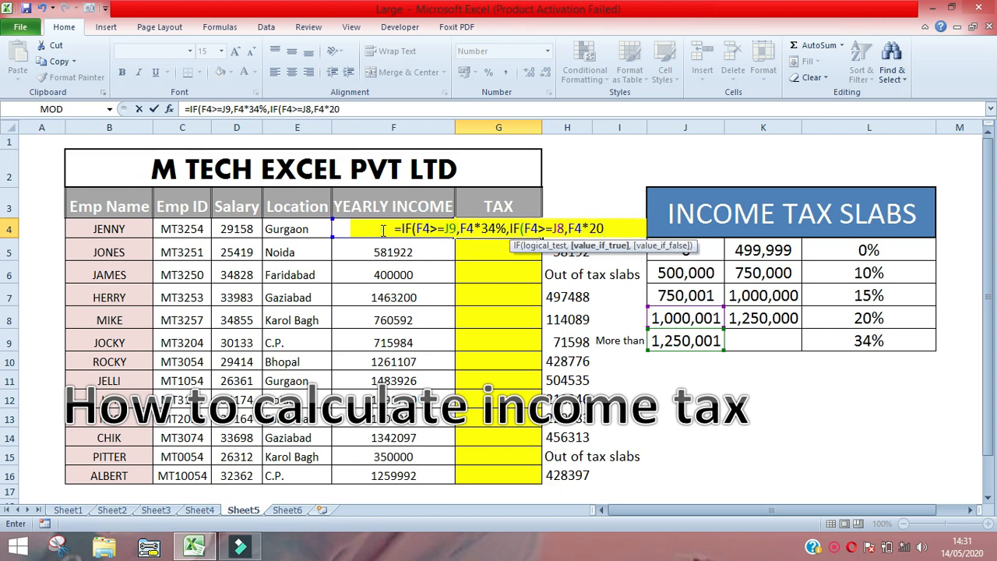
pyautogui.write('%')
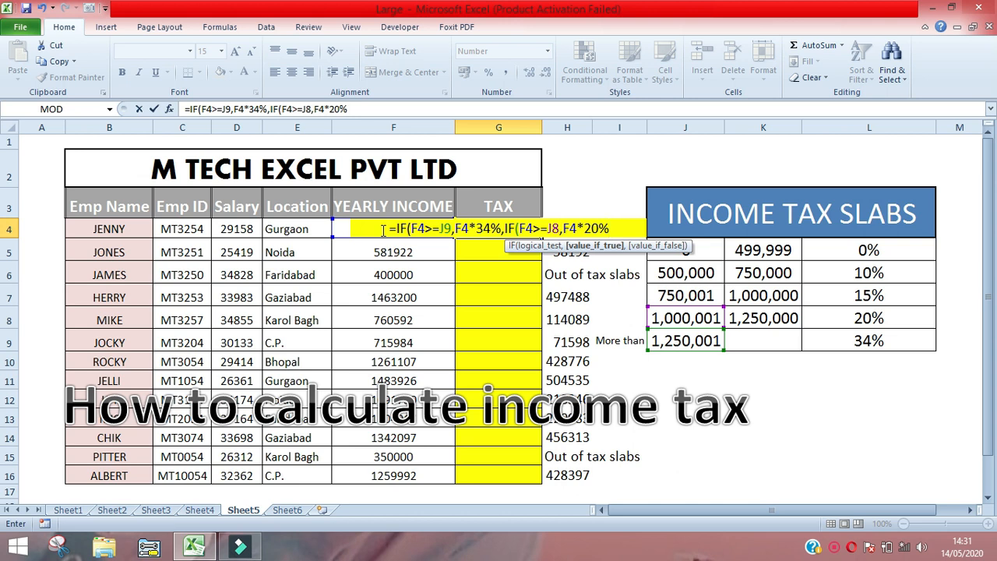
pyautogui.write(',')
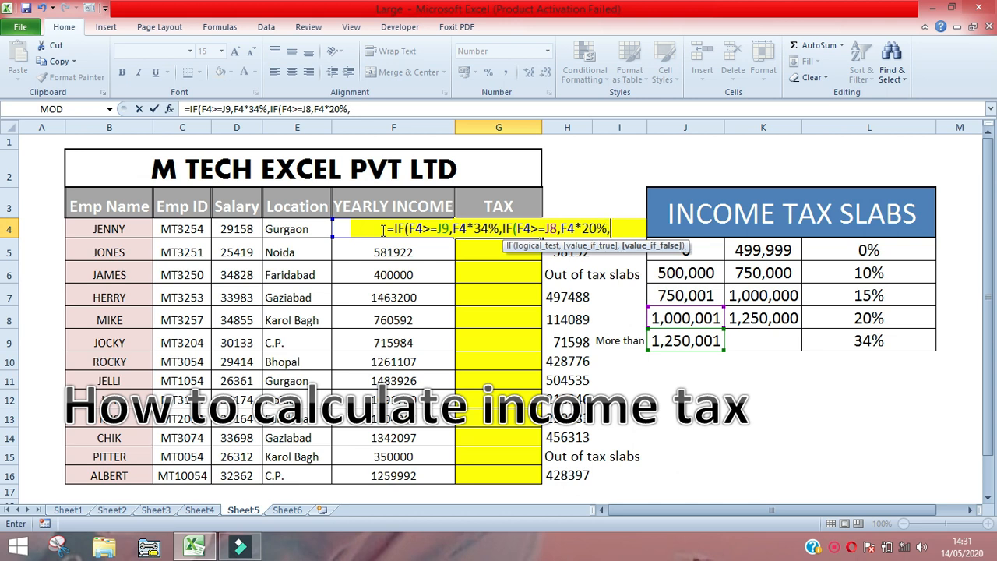
pyautogui.write('IF(')
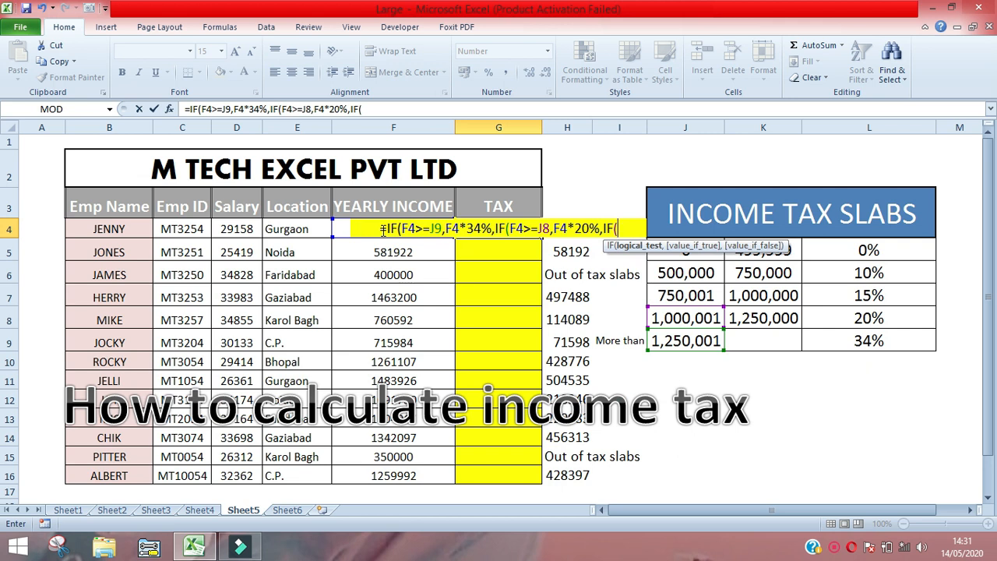
# - Nest a third IF as the second one's value-if-false argument, testing whether F4 is at least the limit in J7
pyautogui.click(360, 255)
pyautogui.press('Up')
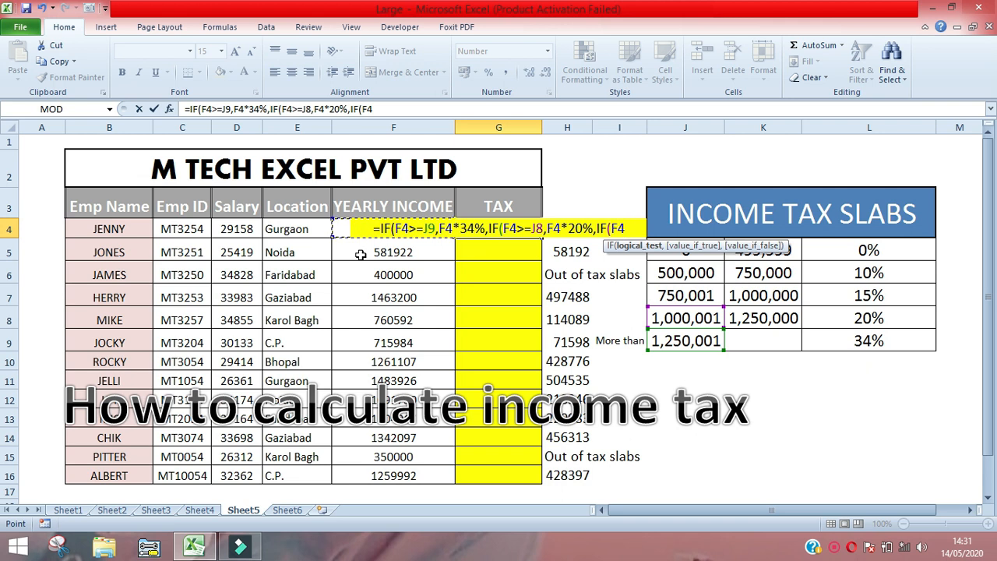
pyautogui.write('>=')
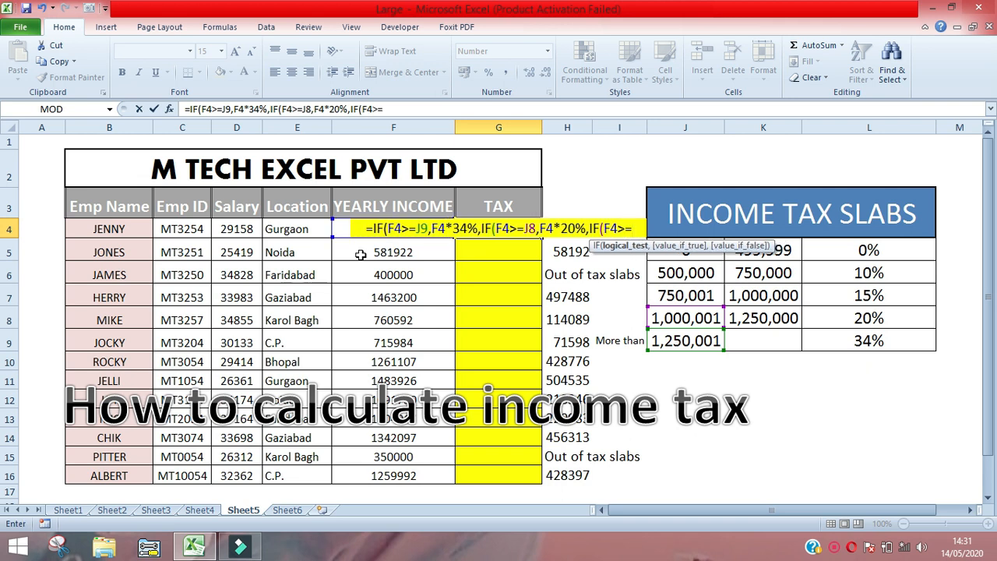
pyautogui.click(664, 295)
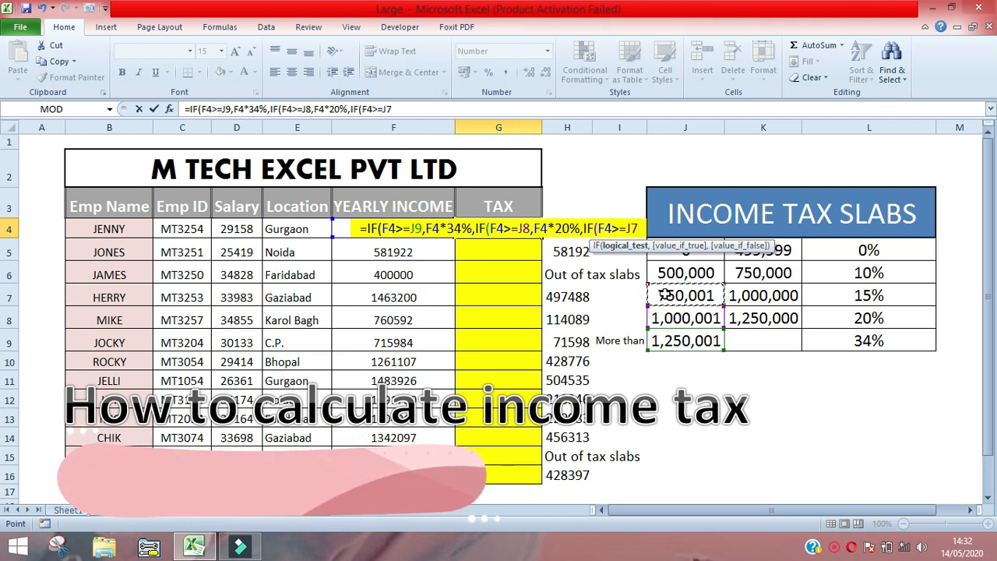
# - Set the third IF's value-if-true argument to F4*15%
pyautogui.write(',f4*')
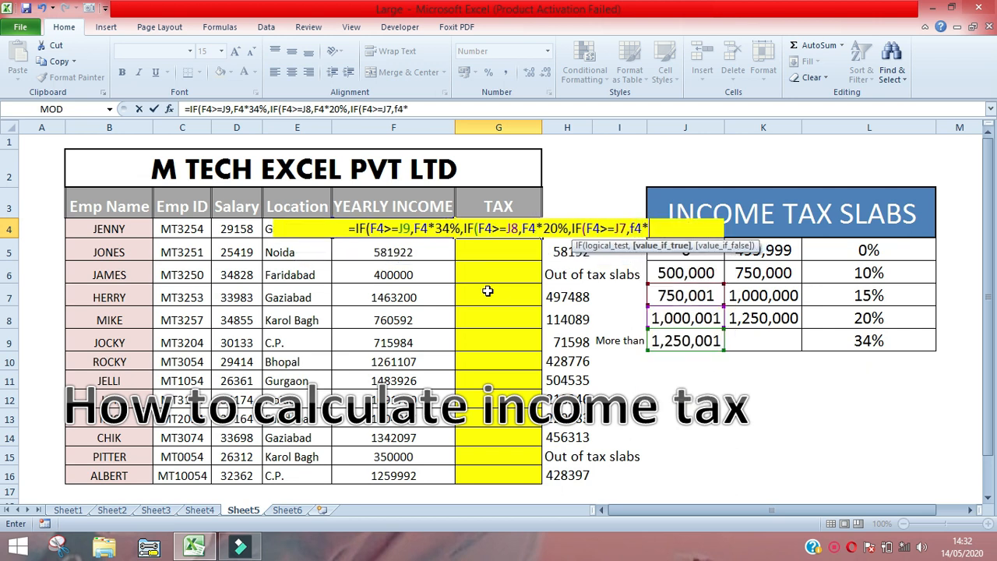
pyautogui.write('15')
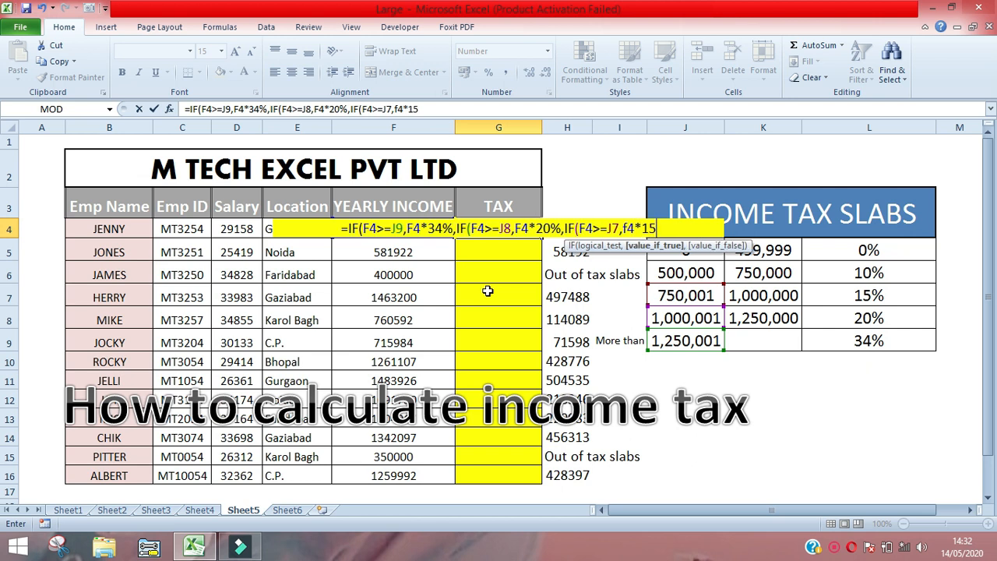
pyautogui.write('%')
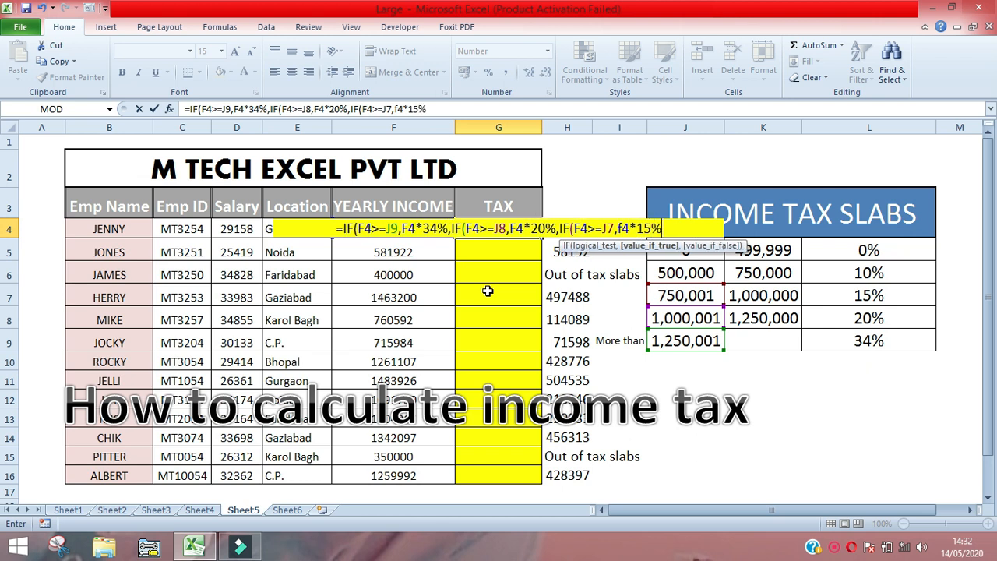
pyautogui.write(',if')
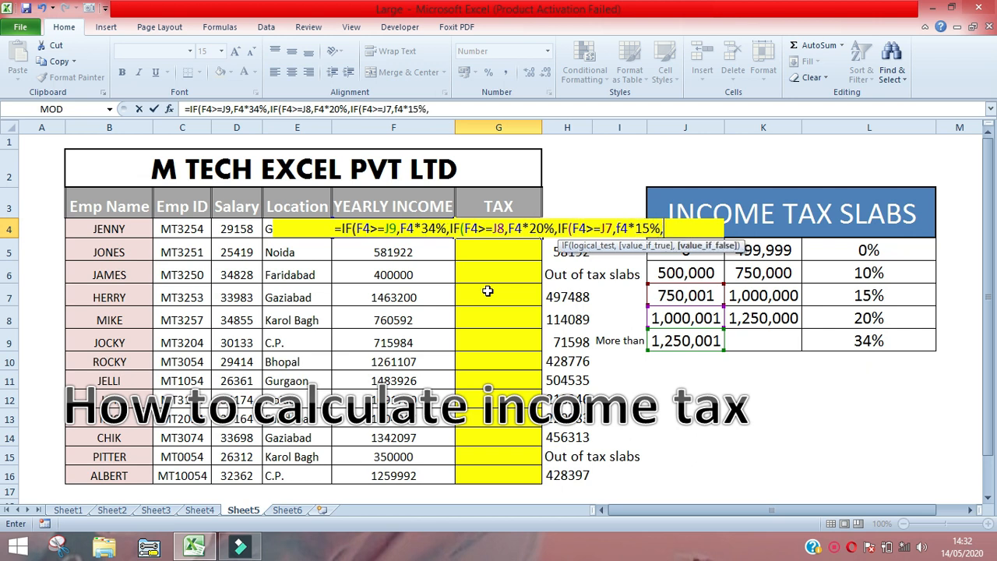
# - Nest a fourth IF that returns F4*10% when F4 is at least the slab limit in J6
pyautogui.press('Tab')
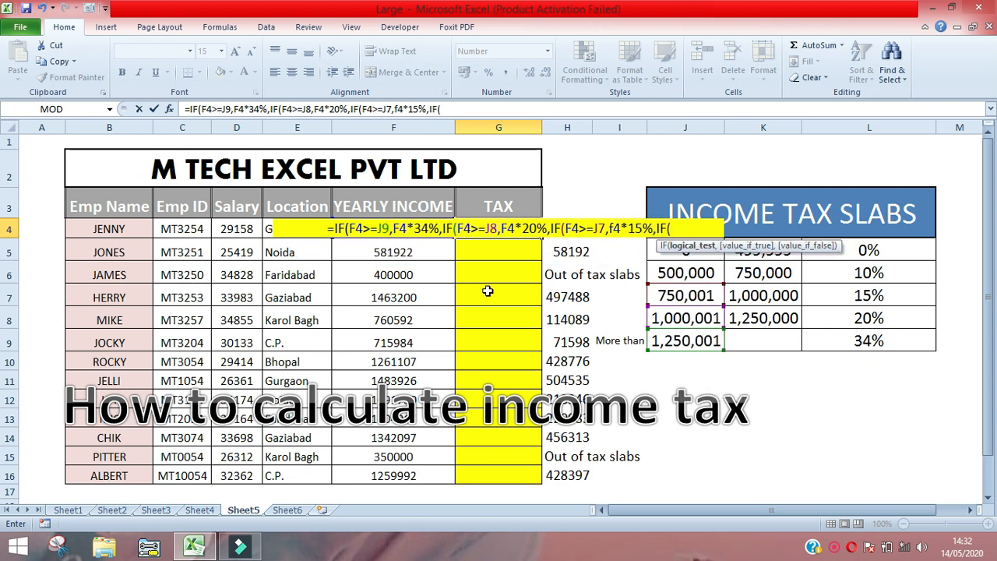
pyautogui.write('f4>=')
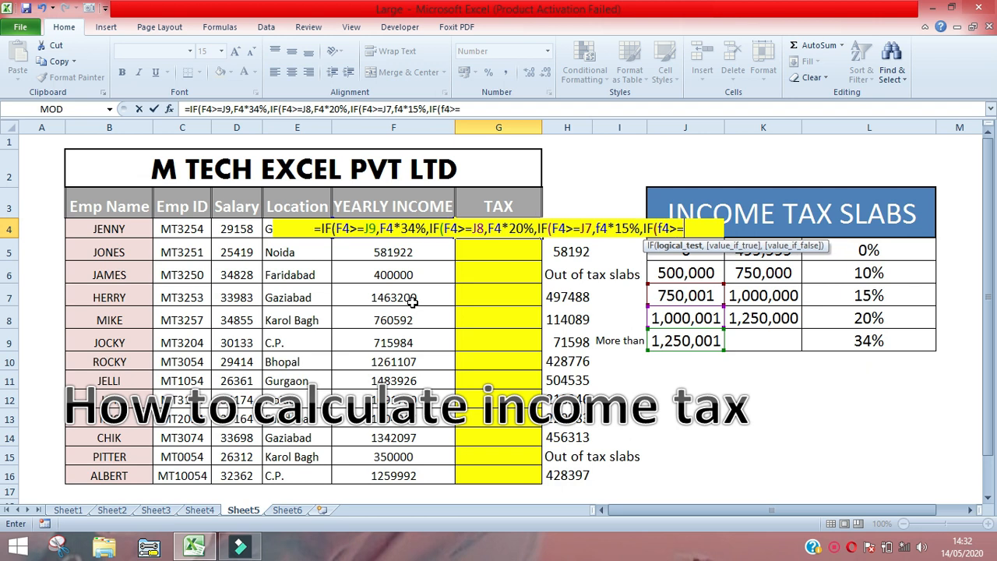
pyautogui.click(680, 272)
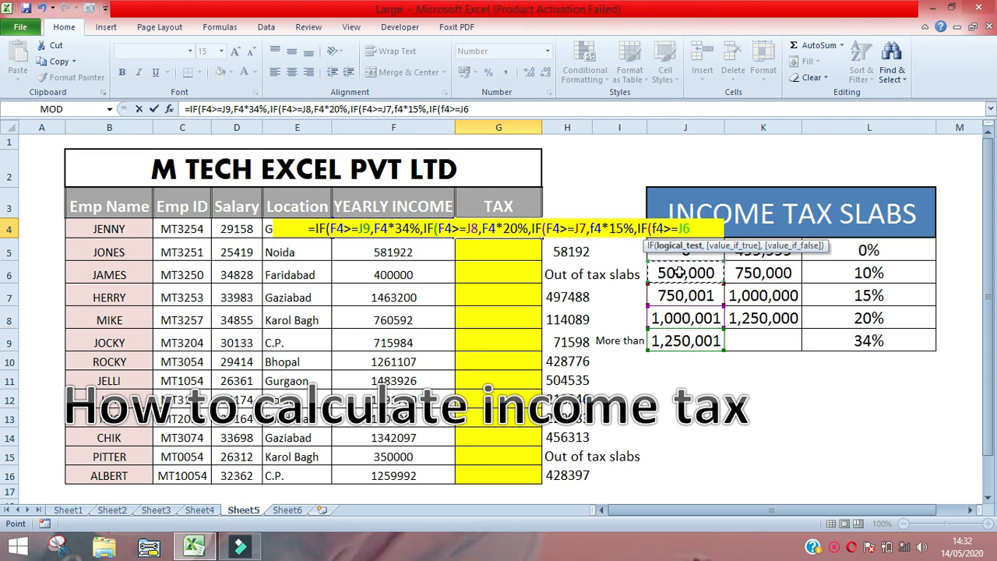
pyautogui.write(',')
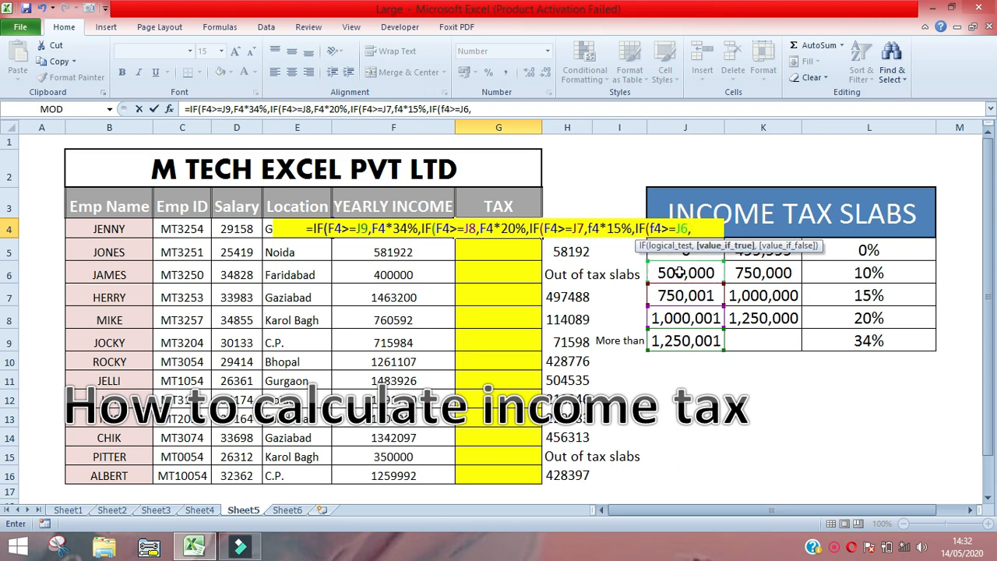
pyautogui.write('f4*10')
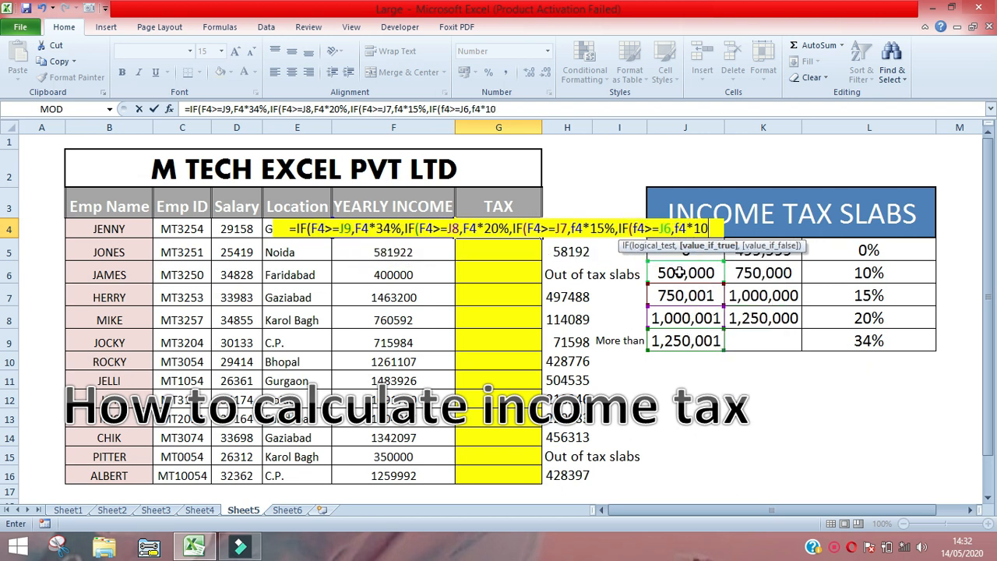
pyautogui.write('%')
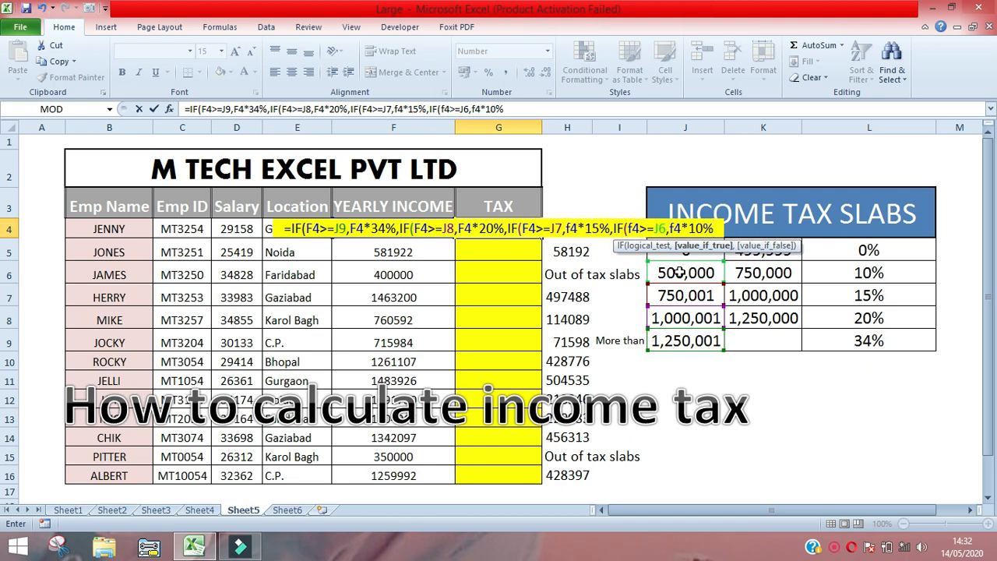
pyautogui.write(',')
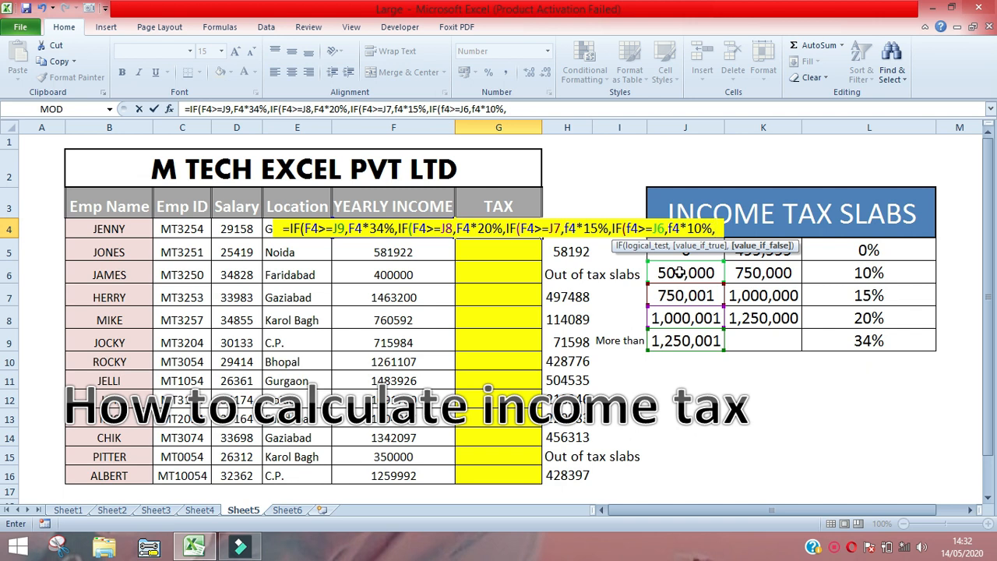
# - Nest a fifth IF as the fourth one's value-if-false argument, testing whether F4 is less than J6
pyautogui.write('if')
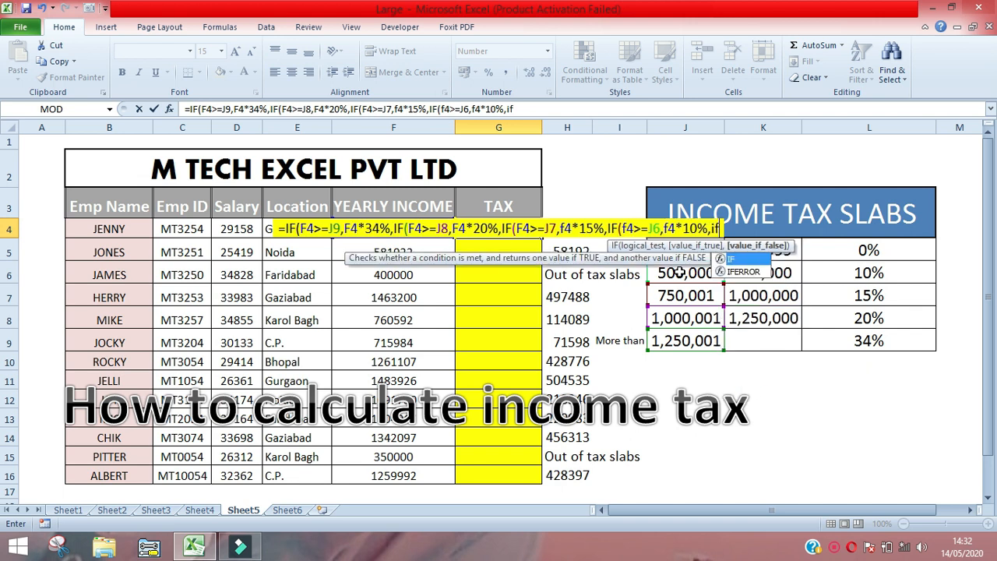
pyautogui.write('(f4<')
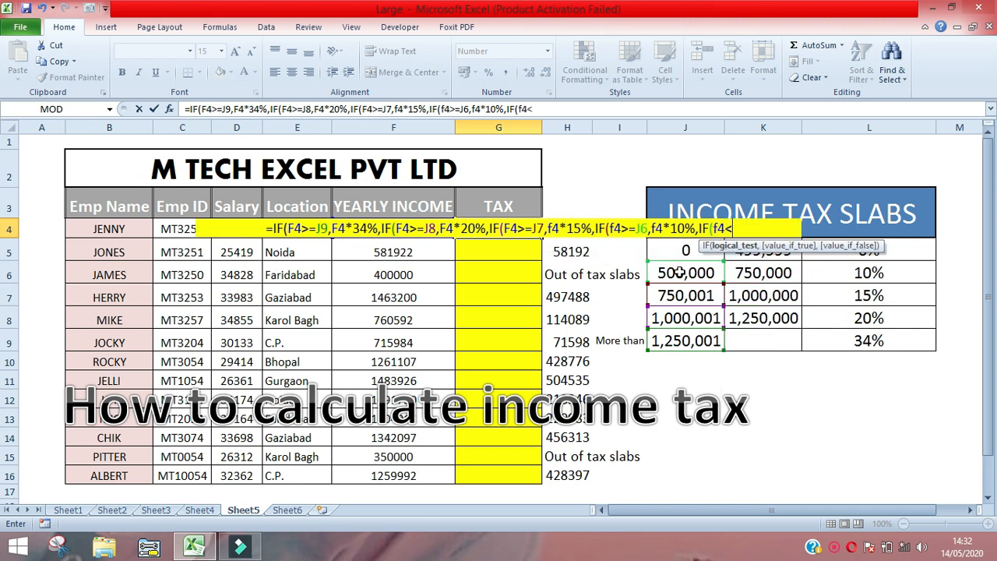
pyautogui.write('5')
pyautogui.press('BackSpace')
pyautogui.click(680, 272)
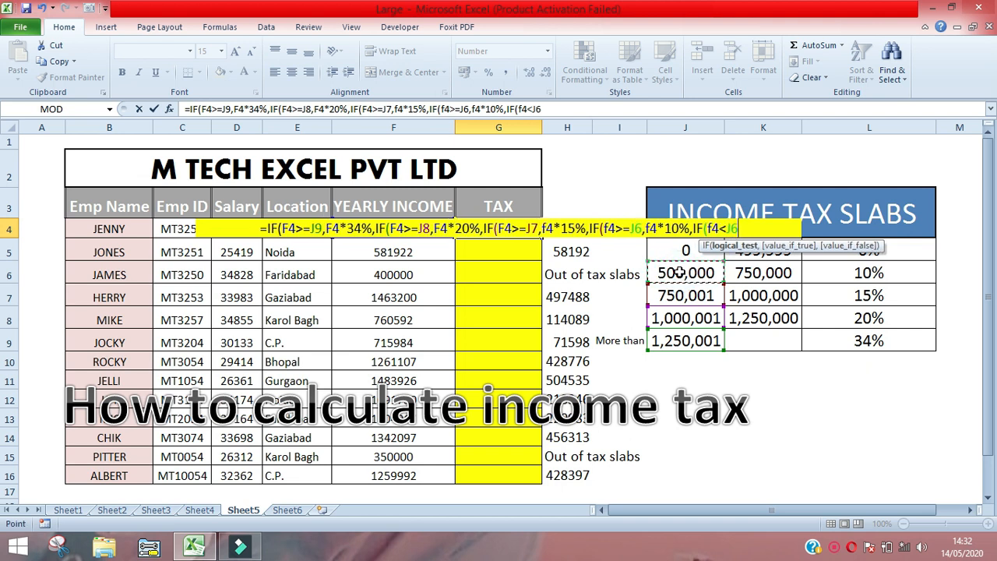
# - Make the fifth IF return the text "Out of Income Tax" when true, and close all five nested IF functions
pyautogui.write(',"')
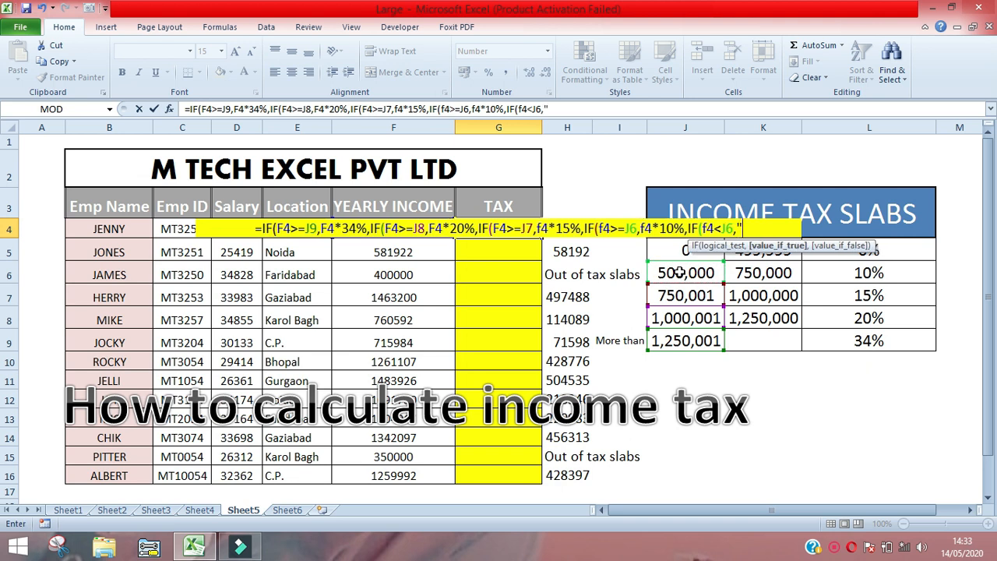
pyautogui.write('O')
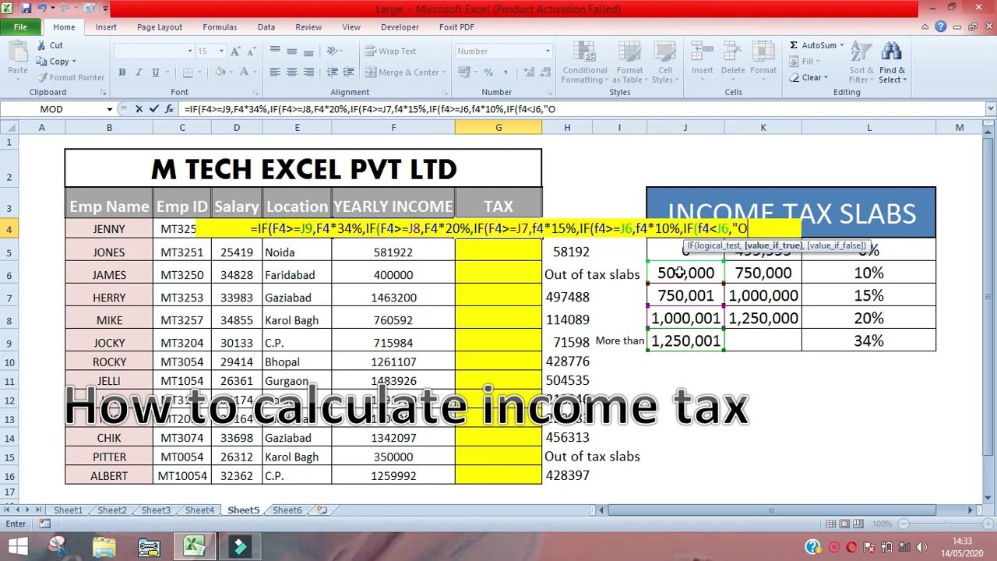
pyautogui.write('ut of In')
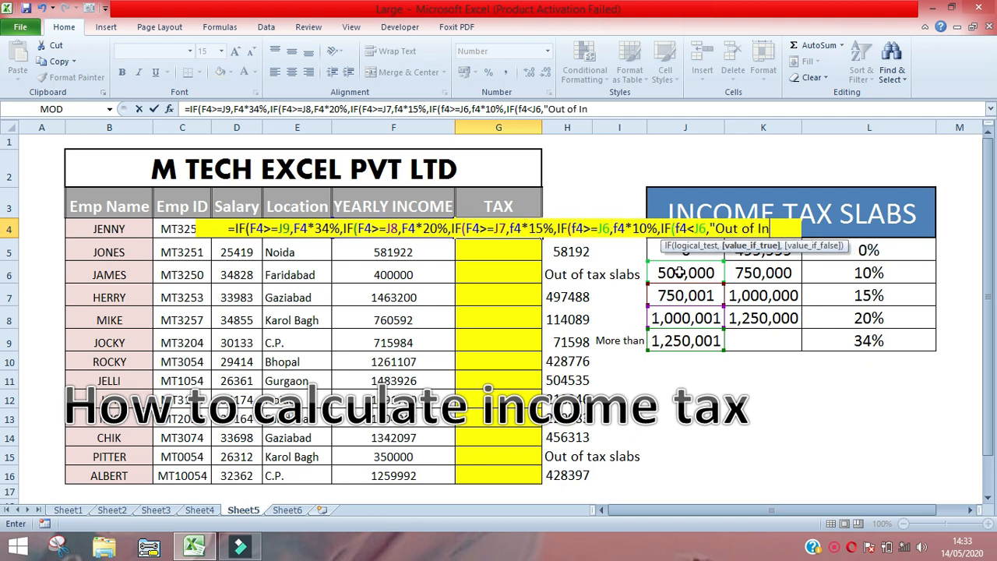
pyautogui.write('come Tax')
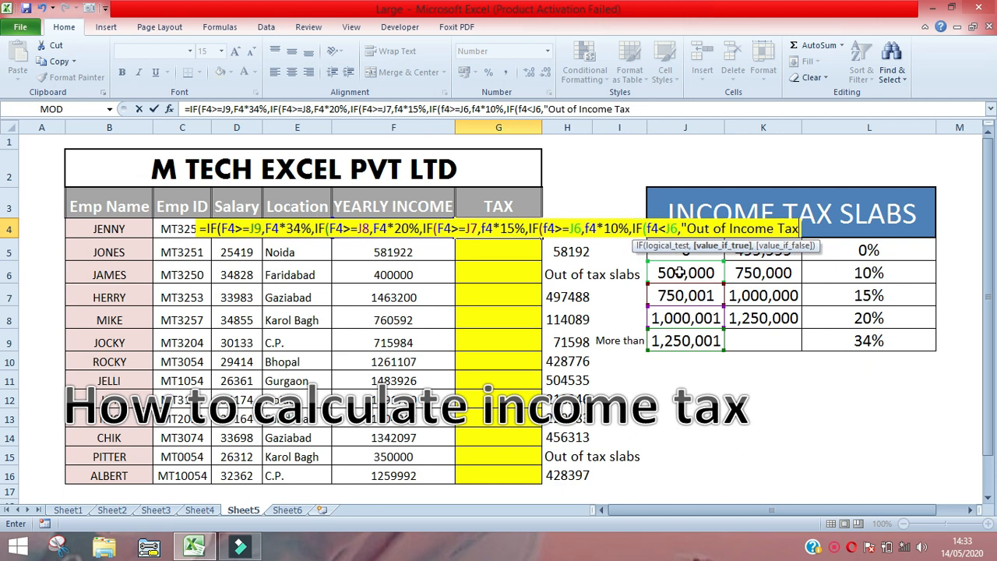
pyautogui.write('"')
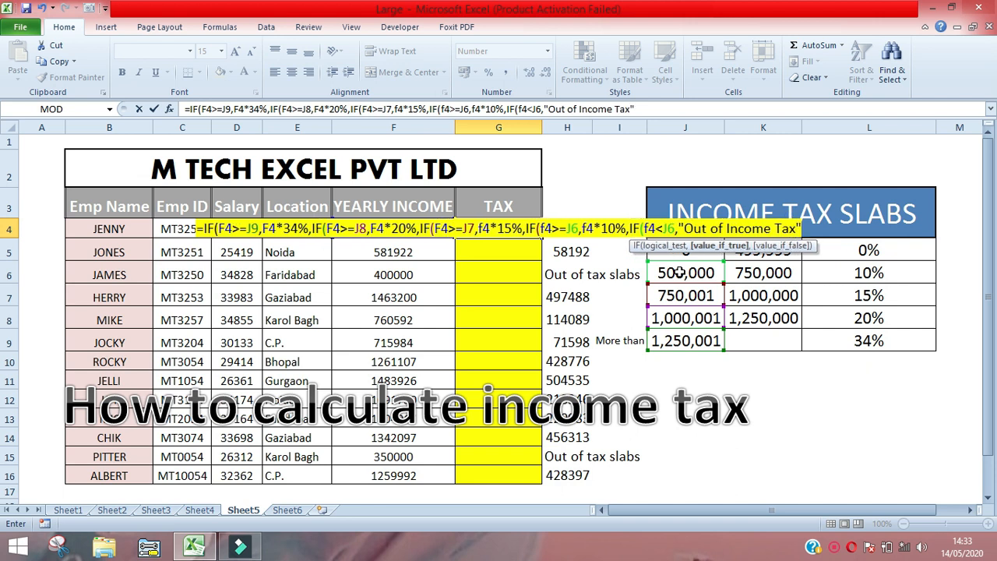
pyautogui.write(')')
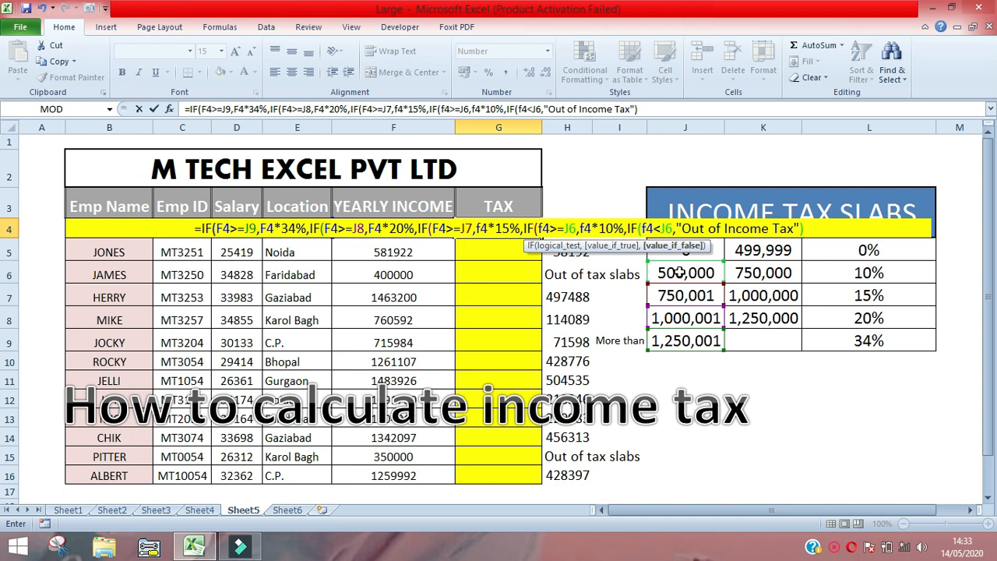
pyautogui.write(')))))')
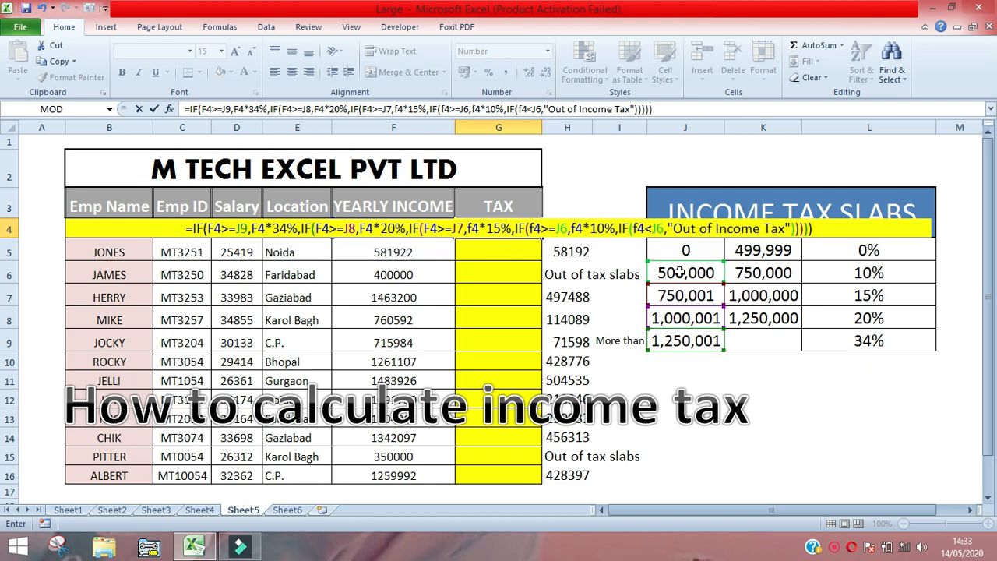
# - Commit the finished nested IF tax formula in G4 and reselect that cell
pyautogui.press('Return')
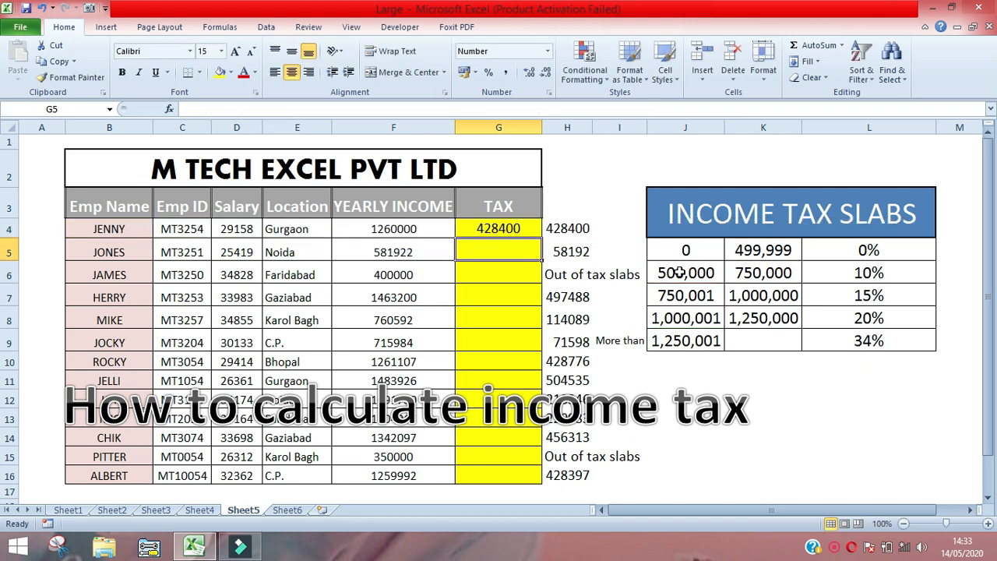
pyautogui.press('Up')
pyautogui.press('Right')
pyautogui.press('Left')
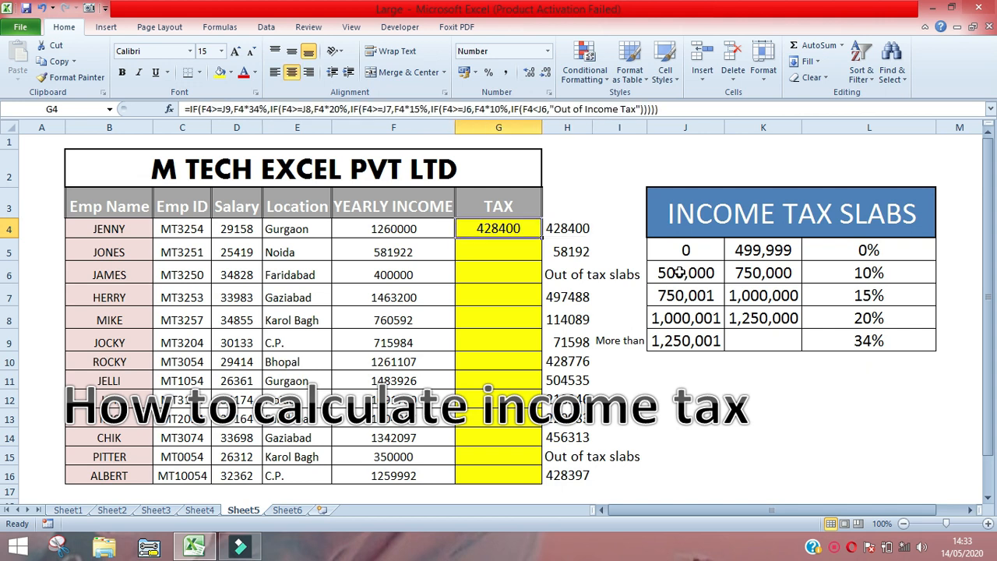
# - Copy G4's tax formula down the TAX column through G16
pyautogui.hotkey('ctrl', 'c')
pyautogui.press('Right')
pyautogui.press('Left')
pyautogui.press('Right')
pyautogui.hotkey('ctrl', 'Down')
pyautogui.press('Left')
pyautogui.hotkey('ctrl', 'shift', 'Up')
pyautogui.press('Return')
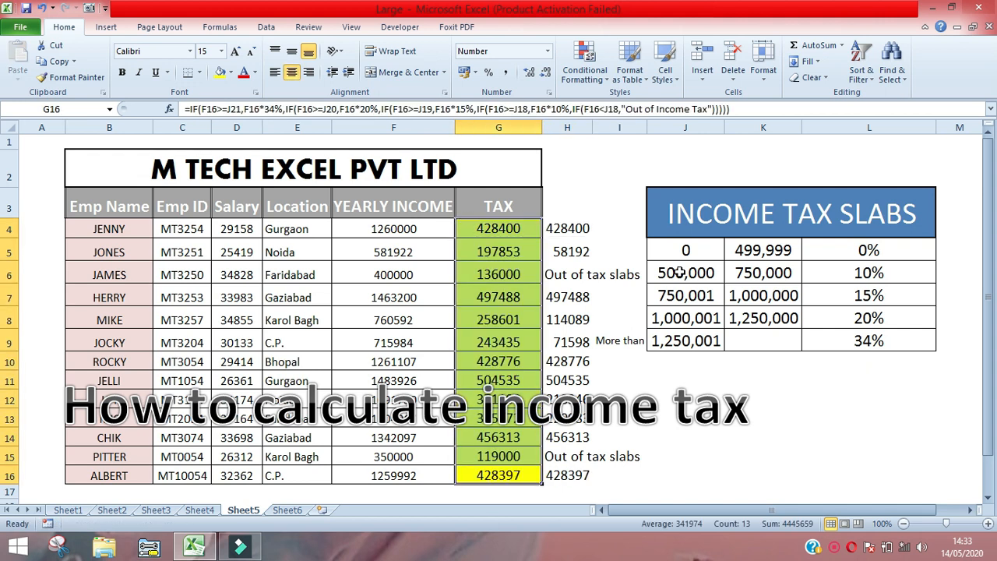
# - Inspect the copied formulas in G5, G6 and G7 to see which slab cells they reference
pyautogui.hotkey('ctrl', 'Up')
pyautogui.press('Down')
pyautogui.press('Down')
pyautogui.press('Down')
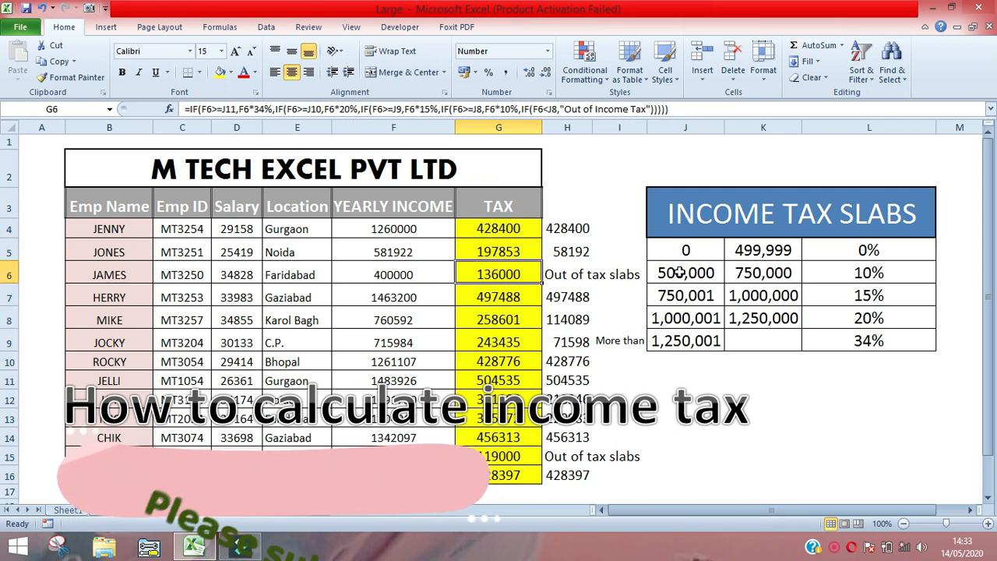
pyautogui.press('Up')
pyautogui.press('Right')
pyautogui.press('Left')
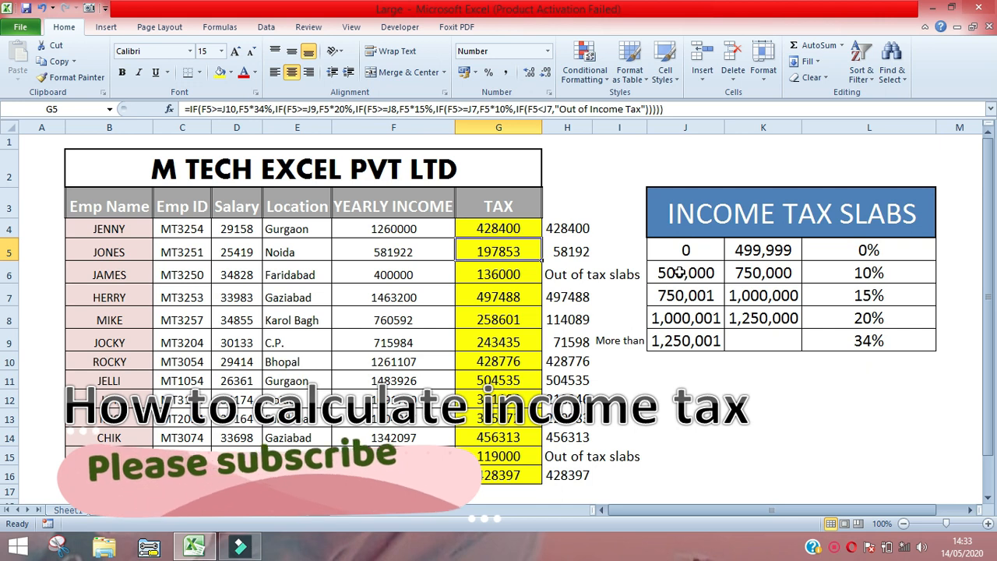
pyautogui.press('F2')
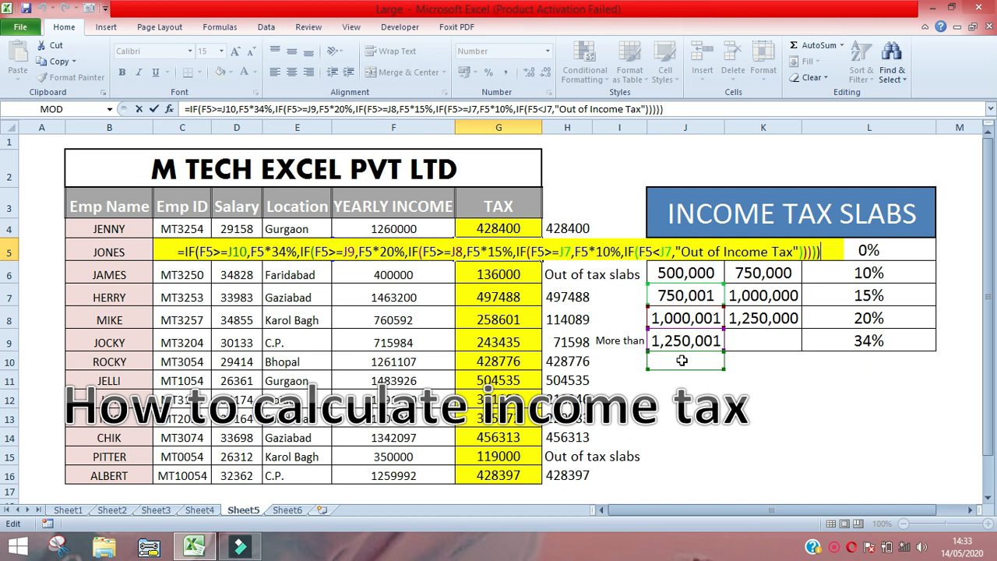
pyautogui.press('Return')
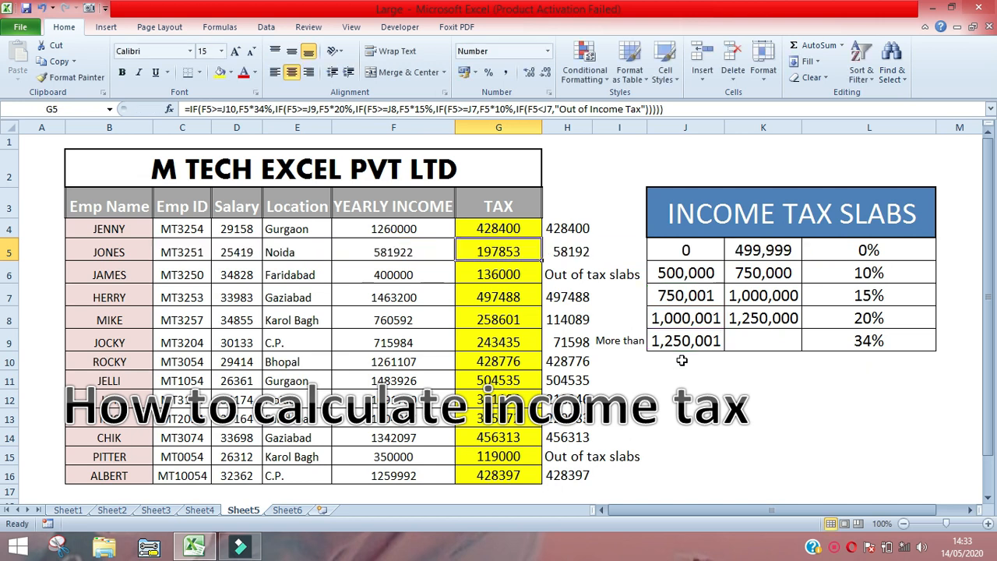
pyautogui.press('F2')
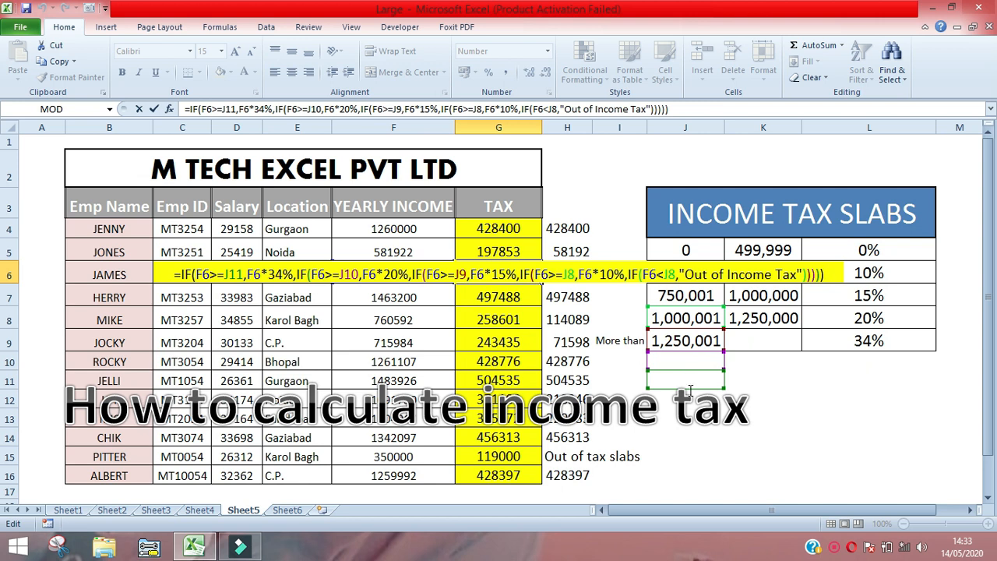
pyautogui.hotkey('ctrl', 'Return')
pyautogui.press('Down')
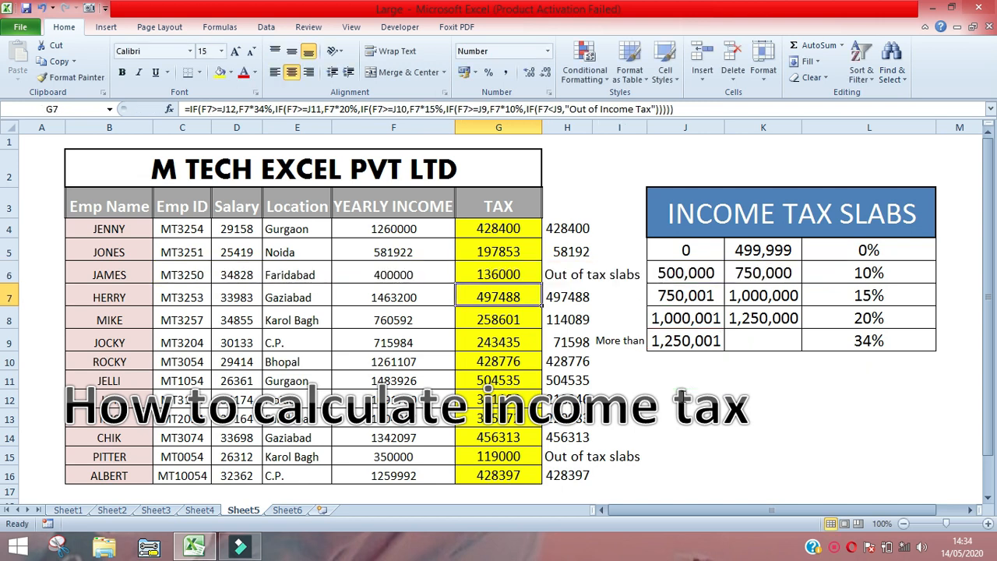
pyautogui.press('F2')
pyautogui.press('Return')
# - Compare the original formula in G4 with the slab lower limits in J5:J9
pyautogui.press('Up')
pyautogui.press('Up')
pyautogui.press('Up')
pyautogui.press('Up')
pyautogui.press('Down')
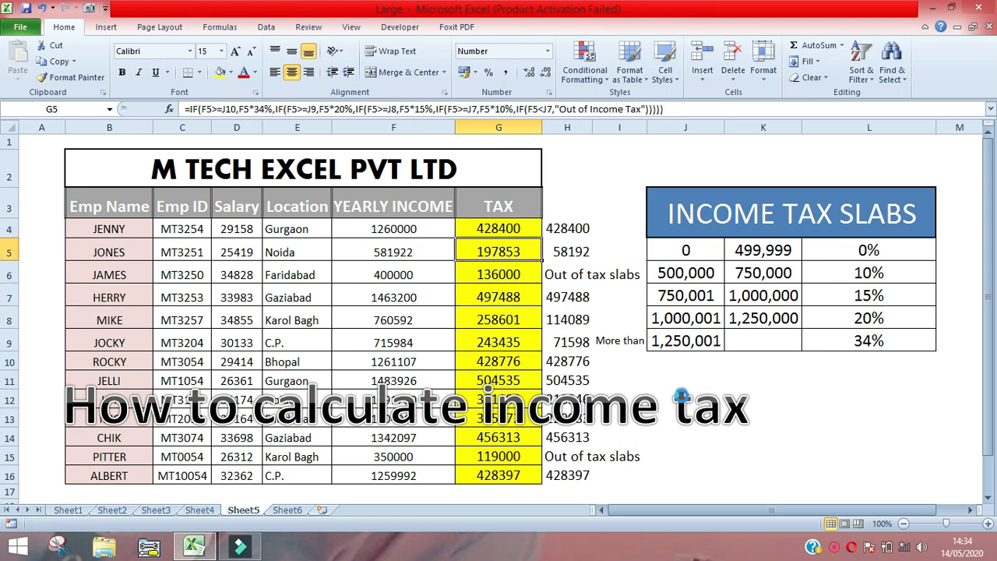
pyautogui.press('Up')
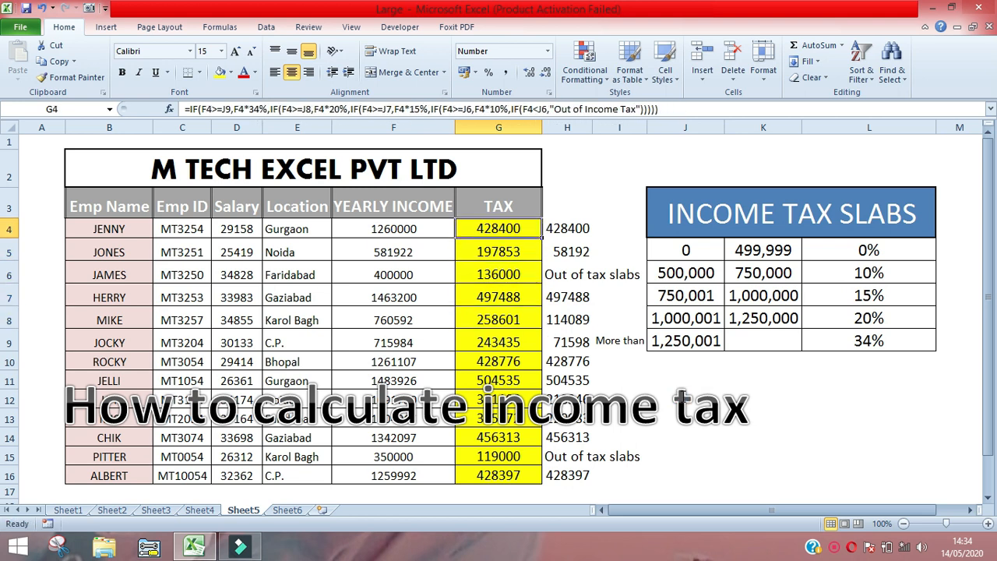
pyautogui.press('F2')
pyautogui.press('Escape')
pyautogui.press('Right')
pyautogui.press('Right')
pyautogui.press('Down')
pyautogui.press('Right')
pyautogui.hotkey('ctrl', 'shift', 'Down')
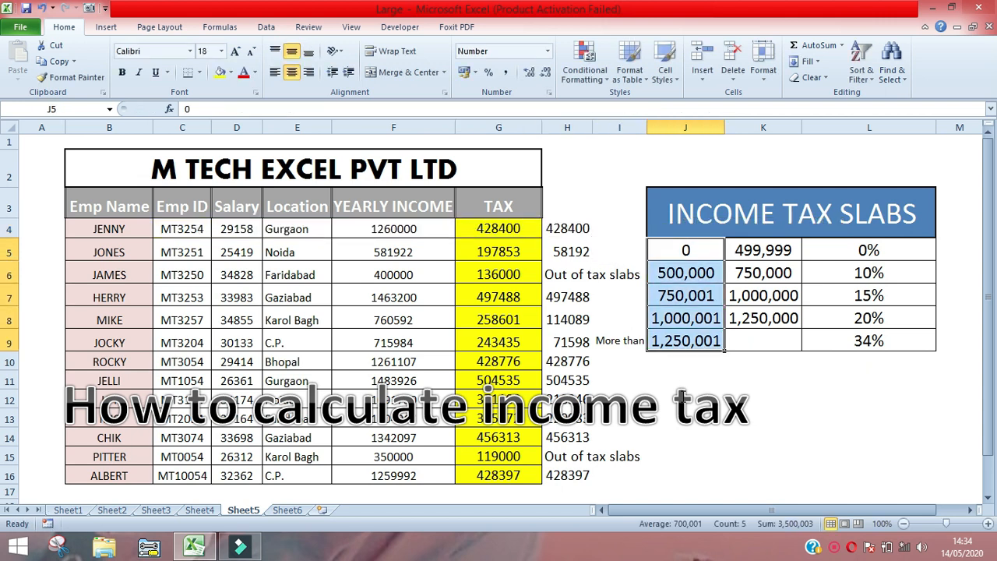
# - Edit G4's formula to make the first IF's slab reference absolute as $J$9
pyautogui.press('Left')
pyautogui.press('Left')
pyautogui.press('Left')
pyautogui.press('Up')
pyautogui.press('F2')
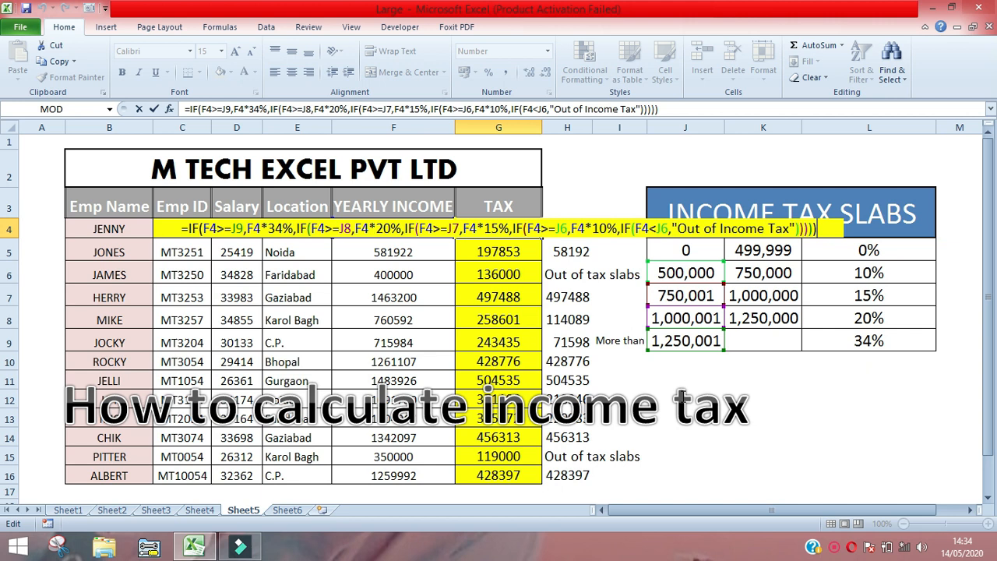
pyautogui.hotkey('ctrl', 'Left')
pyautogui.hotkey('ctrl', 'Left')
pyautogui.hotkey('ctrl', 'Left')
pyautogui.hotkey('ctrl', 'Left')
pyautogui.hotkey('ctrl', 'Left')
pyautogui.hotkey('ctrl', 'Left')
pyautogui.hotkey('ctrl', 'Left')
pyautogui.hotkey('ctrl', 'Left')
pyautogui.hotkey('ctrl', 'Left')
pyautogui.hotkey('ctrl', 'Left')
pyautogui.hotkey('ctrl', 'Left')
pyautogui.hotkey('ctrl', 'Left')
pyautogui.hotkey('ctrl', 'Left')
pyautogui.hotkey('ctrl', 'Left')
pyautogui.hotkey('ctrl', 'Left')
pyautogui.hotkey('ctrl', 'Left')
pyautogui.hotkey('ctrl', 'Left')
pyautogui.hotkey('ctrl', 'Left')
pyautogui.hotkey('ctrl', 'Left')
pyautogui.hotkey('ctrl', 'Left')
pyautogui.hotkey('ctrl', 'Left')
pyautogui.hotkey('ctrl', 'Left')
pyautogui.hotkey('ctrl', 'Left')
pyautogui.hotkey('ctrl', 'Left')
pyautogui.hotkey('ctrl', 'Left')
pyautogui.hotkey('ctrl', 'Left')
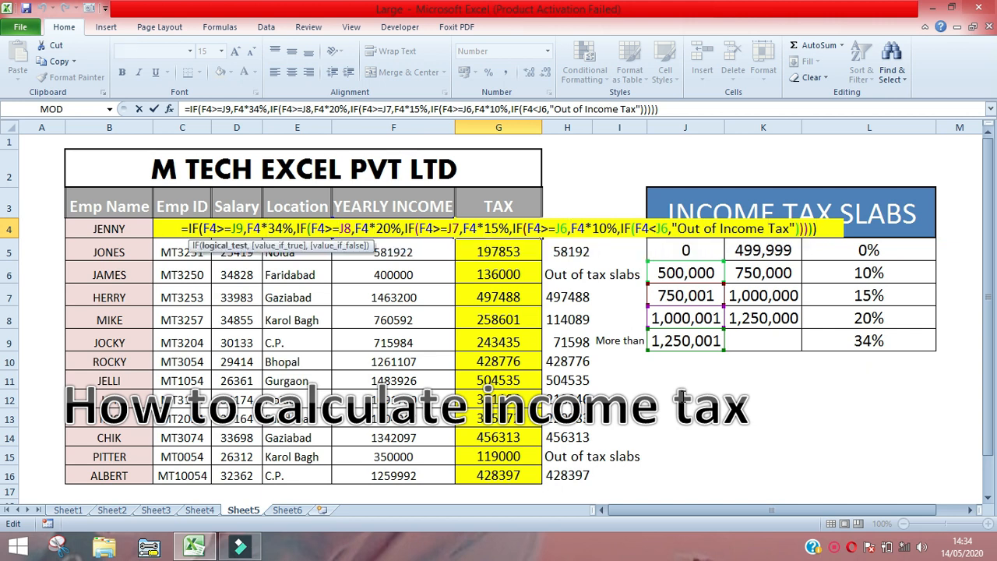
pyautogui.press('Right')
pyautogui.press('Right')
pyautogui.press('Right')
pyautogui.press('Right')
pyautogui.press('Right')
pyautogui.press('Right')
pyautogui.hotkey('shift', 'Left')
pyautogui.hotkey('shift', 'Left')
pyautogui.press('F4')
# - Make the second IF's slab reference absolute as $J$8
pyautogui.press('Right')
pyautogui.press('Right')
pyautogui.press('Right')
pyautogui.press('Right')
pyautogui.press('Right')
pyautogui.press('Right')
pyautogui.press('Right')
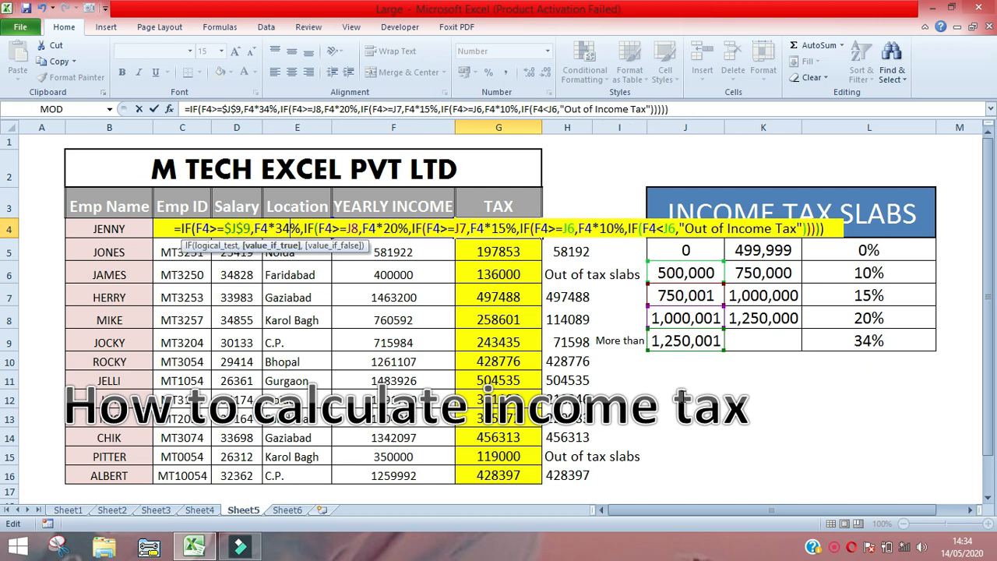
pyautogui.press('Right')
pyautogui.press('Right')
pyautogui.press('Right')
pyautogui.press('Right')
pyautogui.press('Right')
pyautogui.press('Right')
pyautogui.press('Right')
pyautogui.press('Right')
pyautogui.press('Right')
pyautogui.press('Right')
pyautogui.press('Right')
pyautogui.hotkey('shift', 'Left')
pyautogui.hotkey('shift', 'Left')
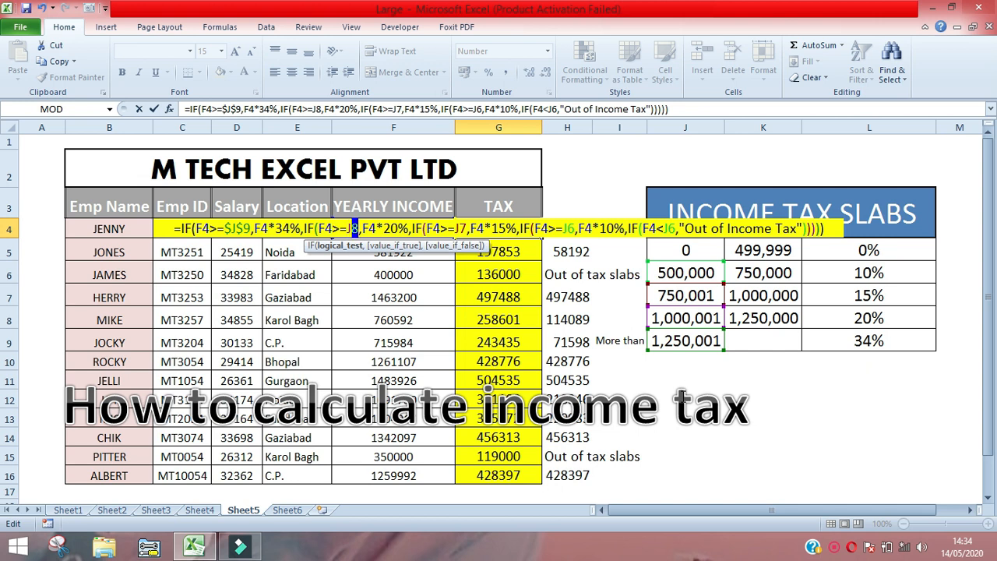
pyautogui.press('F4')
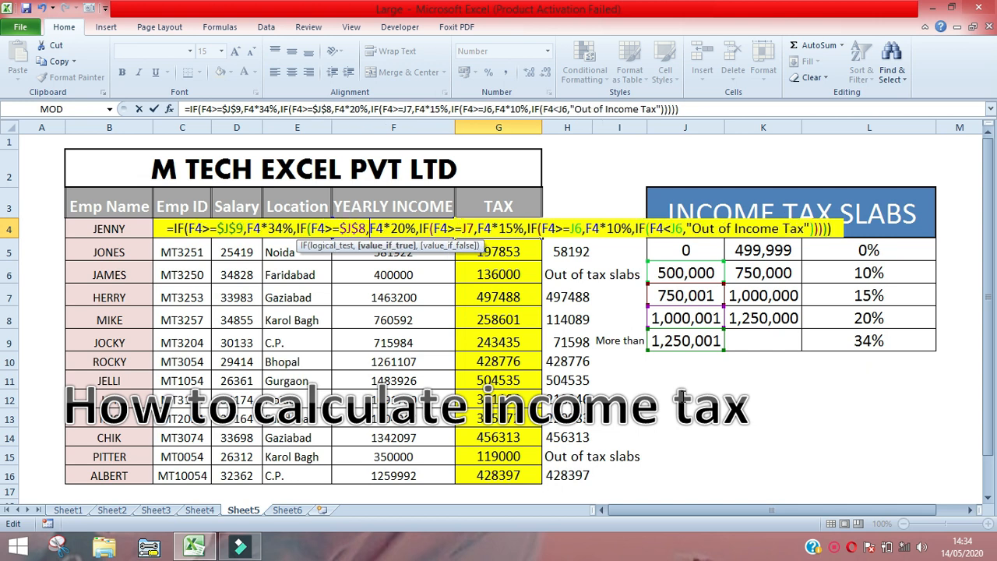
# - Make the third IF's slab reference absolute as $J$7
pyautogui.press('Right')
pyautogui.press('Right')
pyautogui.press('Right')
pyautogui.press('Right')
pyautogui.press('Right')
pyautogui.press('Right')
pyautogui.press('Right')
pyautogui.press('Right')
pyautogui.press('Right')
pyautogui.press('Right')
pyautogui.press('Right')
pyautogui.press('Right')
pyautogui.press('Right')
pyautogui.press('Right')
pyautogui.press('Right')
# - Make the fourth IF's slab reference absolute as $J$6
pyautogui.press('Right')
pyautogui.press('Right')
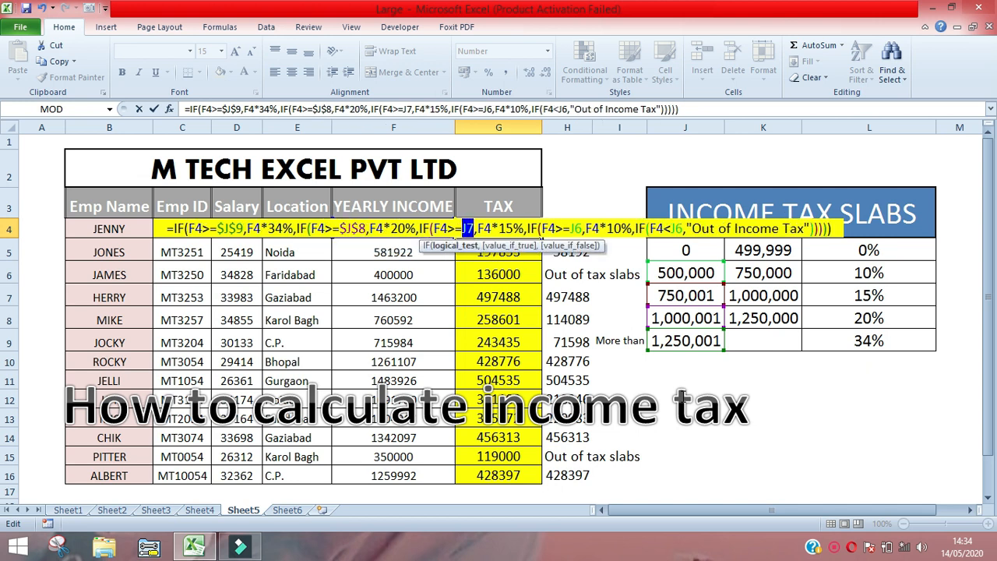
pyautogui.hotkey('shift', 'Left')
pyautogui.hotkey('shift', 'Left')
pyautogui.press('F4')
# - Make the fifth IF's slab reference absolute as $J$6 and commit the edited formula in G4
pyautogui.press('Right')
pyautogui.press('Right')
pyautogui.press('Right')
pyautogui.press('Right')
pyautogui.press('Right')
pyautogui.press('Right')
pyautogui.press('Right')
pyautogui.press('Right')
pyautogui.press('Right')
pyautogui.press('Right')
pyautogui.press('Right')
pyautogui.press('Right')
pyautogui.press('Right')
pyautogui.press('Right')
pyautogui.press('Right')
pyautogui.press('Right')
pyautogui.press('Right')
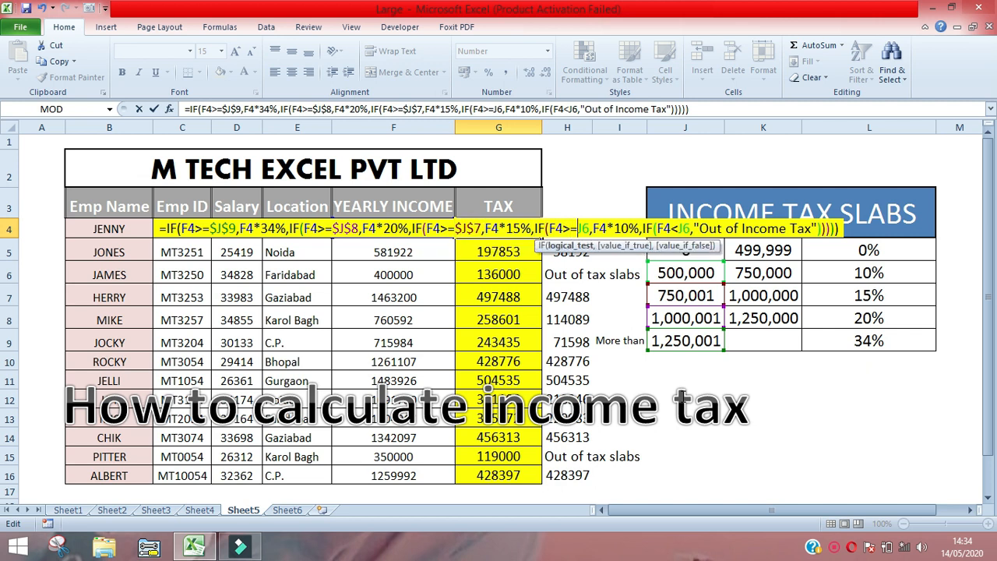
pyautogui.hotkey('shift', 'Left')
pyautogui.hotkey('shift', 'Left')
pyautogui.press('F4')
pyautogui.press('Right')
pyautogui.press('Right')
pyautogui.press('Right')
pyautogui.press('Right')
pyautogui.press('Right')
pyautogui.press('Right')
pyautogui.press('Right')
pyautogui.press('Right')
pyautogui.press('Right')
pyautogui.press('Right')
pyautogui.press('Right')
pyautogui.press('Right')
pyautogui.press('Right')
pyautogui.press('Right')
pyautogui.press('Right')
pyautogui.press('Right')
pyautogui.hotkey('shift', 'Left')
pyautogui.hotkey('shift', 'Left')
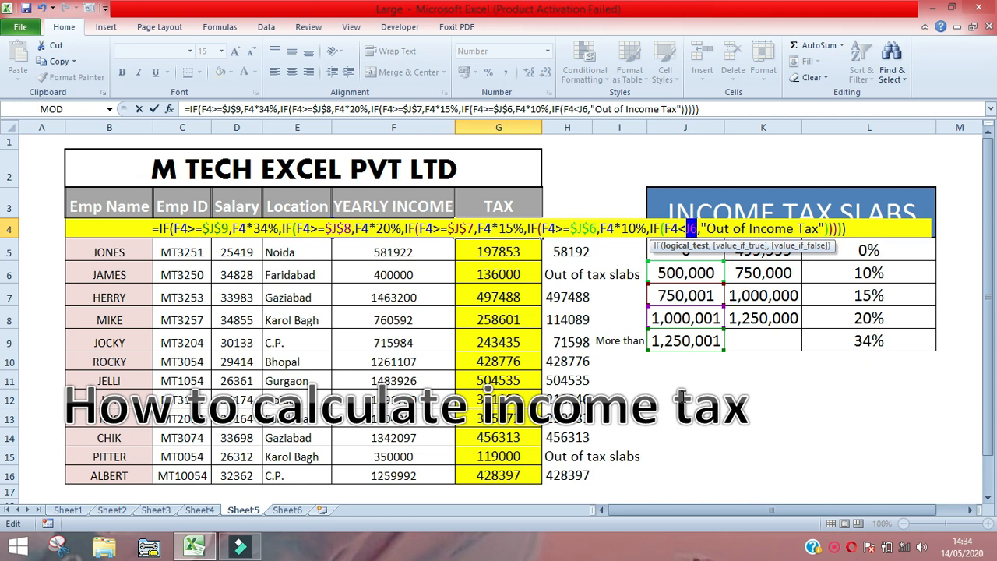
pyautogui.press('F4')
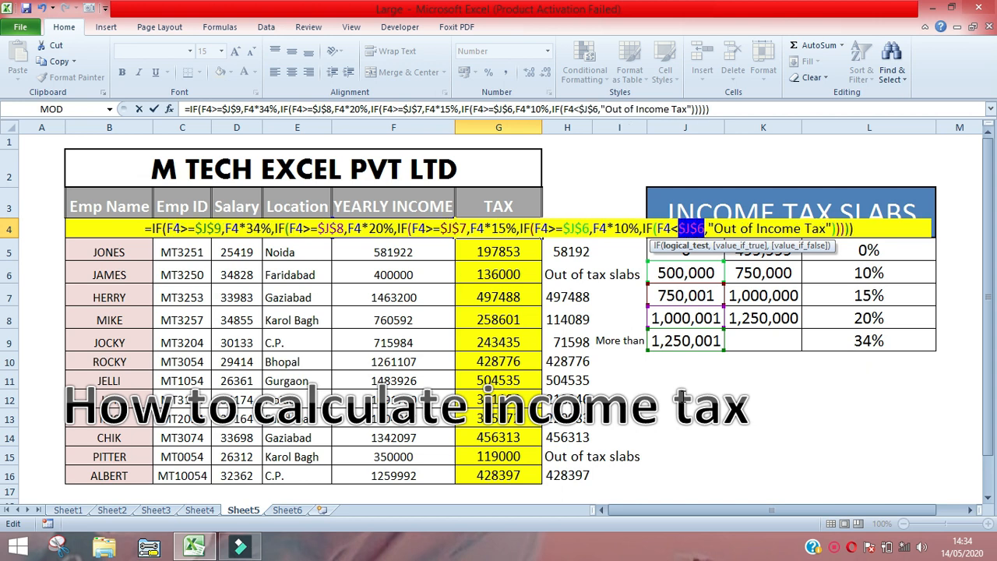
pyautogui.press('Right')
pyautogui.press('Left')
pyautogui.press('Left')
pyautogui.press('Left')
pyautogui.press('Left')
pyautogui.press('Left')
pyautogui.press('Left')
pyautogui.press('Left')
pyautogui.press('Left')
pyautogui.press('Left')
pyautogui.press('Left')
pyautogui.press('Left')
pyautogui.press('Left')
pyautogui.press('Left')
pyautogui.press('Left')
pyautogui.press('Left')
pyautogui.press('Left')
pyautogui.press('Left')
pyautogui.press('Left')
pyautogui.press('Left')
pyautogui.press('Left')
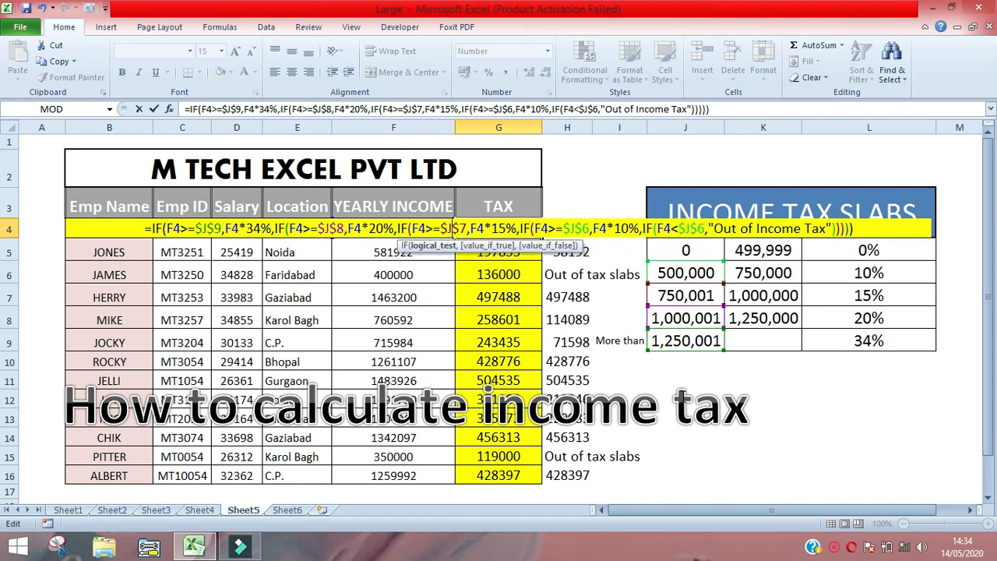
pyautogui.press('Left')
pyautogui.press('Left')
pyautogui.press('Left')
pyautogui.press('Left')
pyautogui.press('Left')
pyautogui.press('Left')
pyautogui.press('Left')
pyautogui.press('Left')
pyautogui.press('Left')
pyautogui.press('Left')
pyautogui.press('Left')
pyautogui.press('Left')
pyautogui.press('Left')
pyautogui.press('Left')
pyautogui.press('Left')
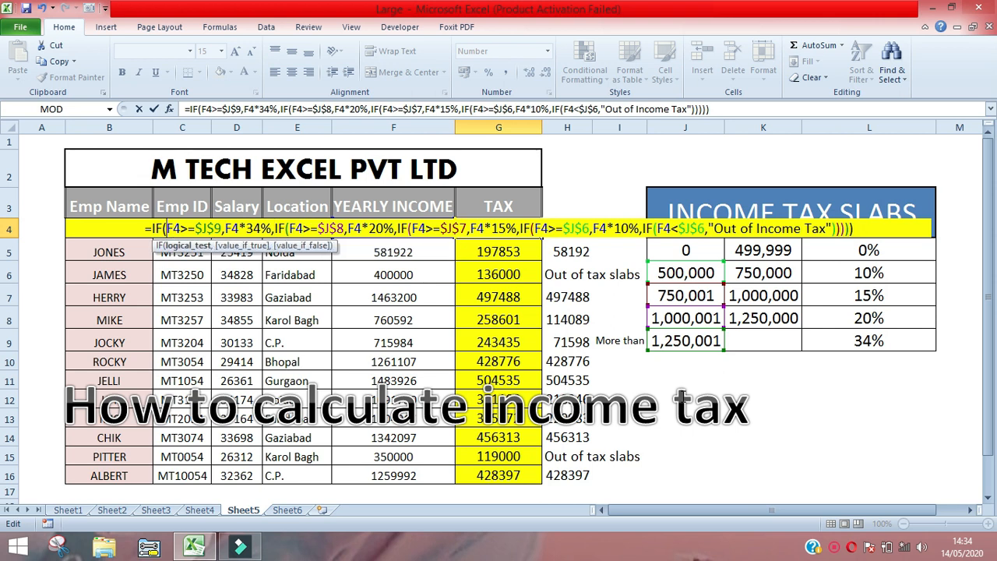
pyautogui.press('Return')
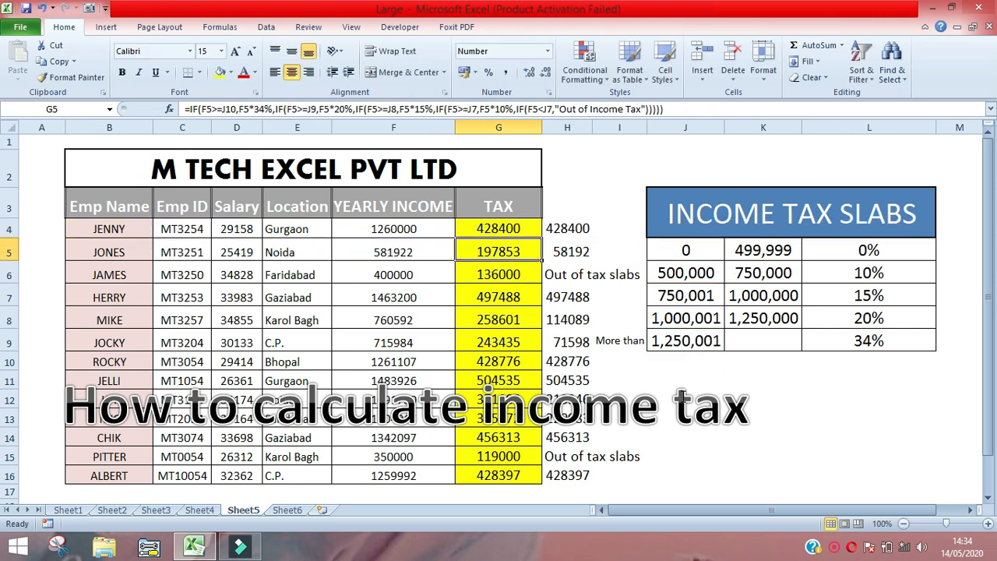
# - Fill the corrected tax formula from G4 down through G16
pyautogui.press('Up')
pyautogui.hotkey('ctrl', 'shift', 'Down')
pyautogui.hotkey('ctrl', 'd')
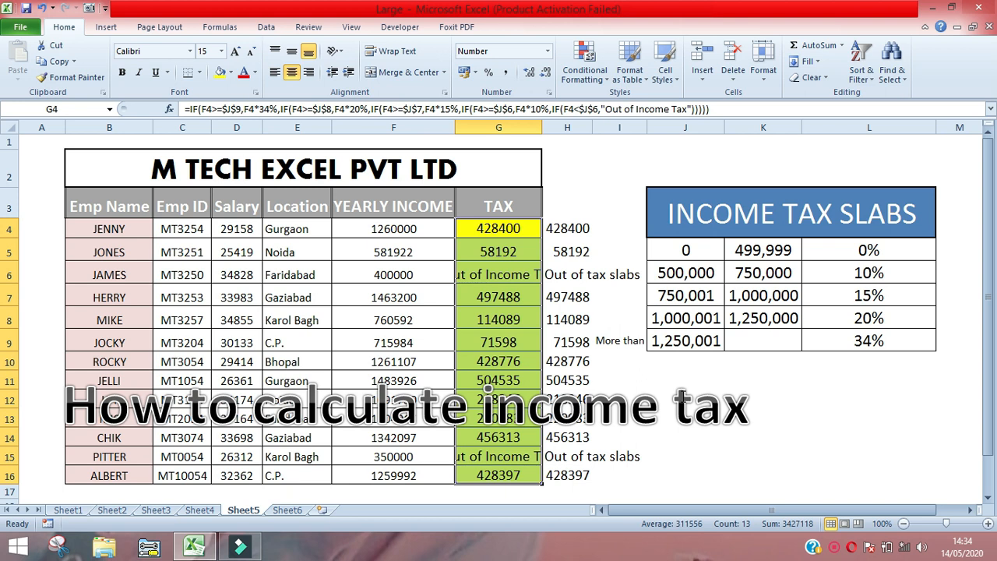
# - Check the refilled TAX results against the reference values in column H
pyautogui.press('Down')
pyautogui.press('Down')
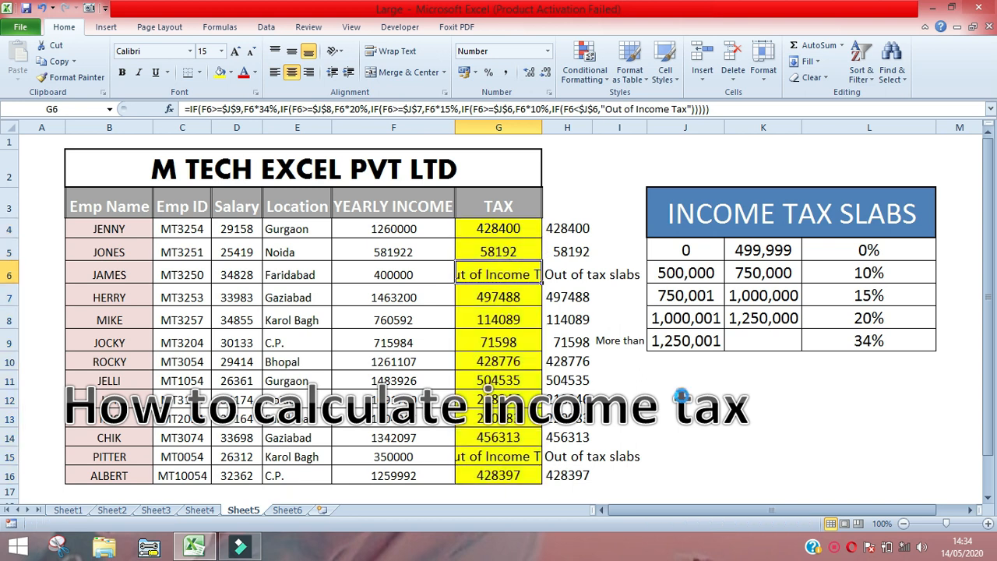
pyautogui.press('Up')
pyautogui.press('Up')
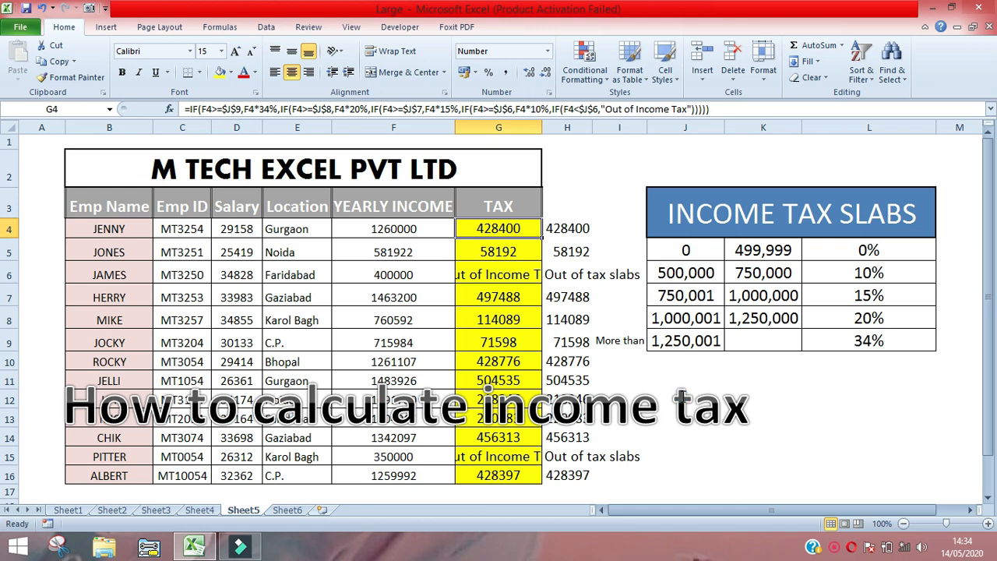
pyautogui.press('Right')
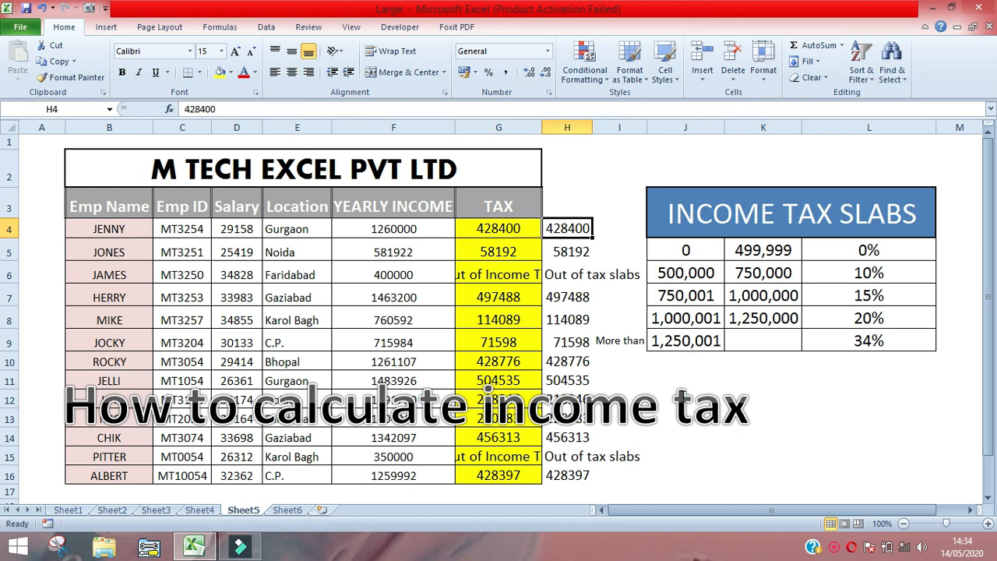
pyautogui.press('Left')
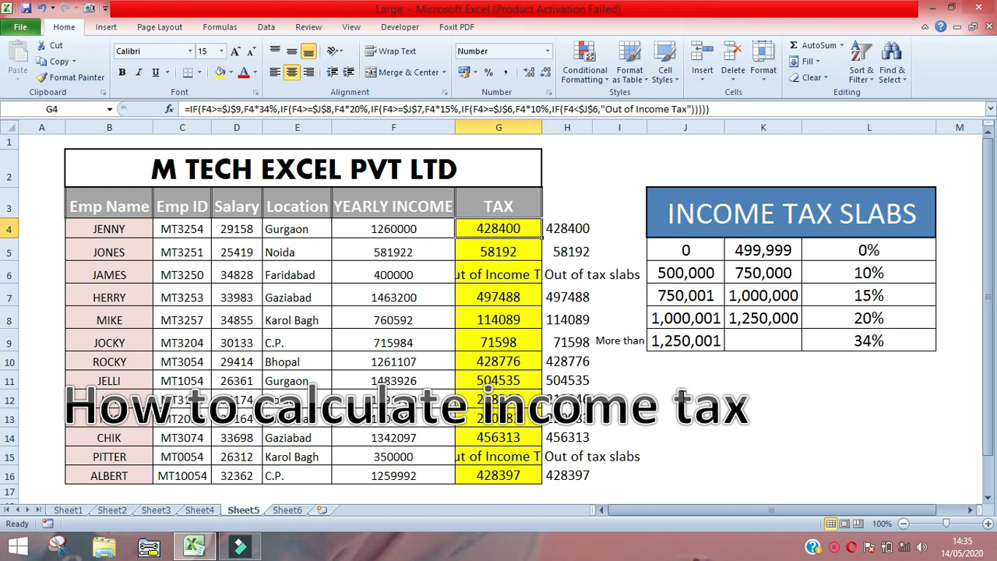
# - AutoFit the TAX column's width to the text in G6
pyautogui.press('Down')
pyautogui.press('Down')
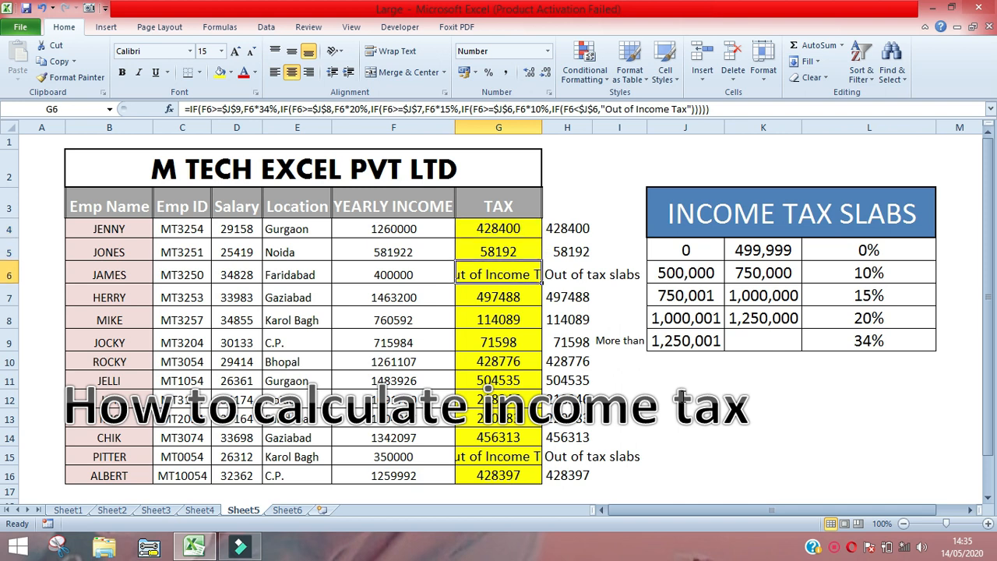
pyautogui.hotkey('alt', 'o')
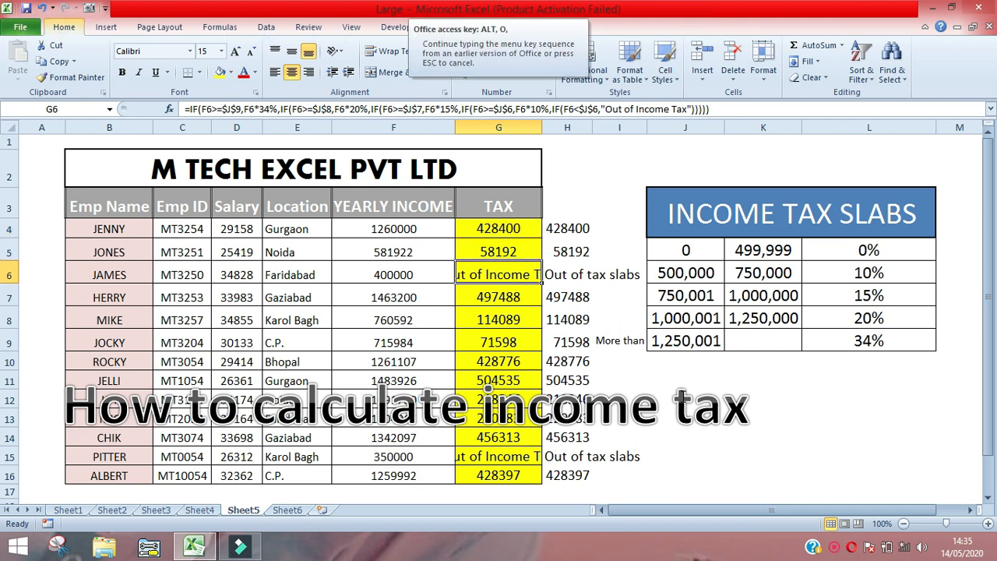
pyautogui.press('c')
pyautogui.press('a')
# - Check the yearly income in F6 against the first tax slab's limits and rate in row 5
pyautogui.press('Right')
pyautogui.press('Left')
pyautogui.press('Left')
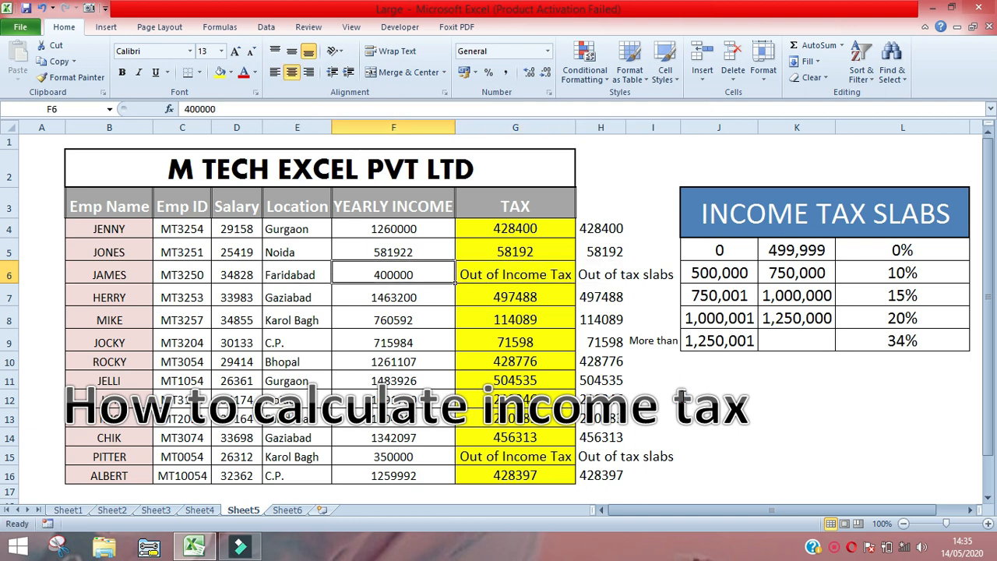
pyautogui.press('Right')
pyautogui.press('Right')
pyautogui.press('Right')
pyautogui.press('Right')
pyautogui.press('Up')
pyautogui.press('Right')
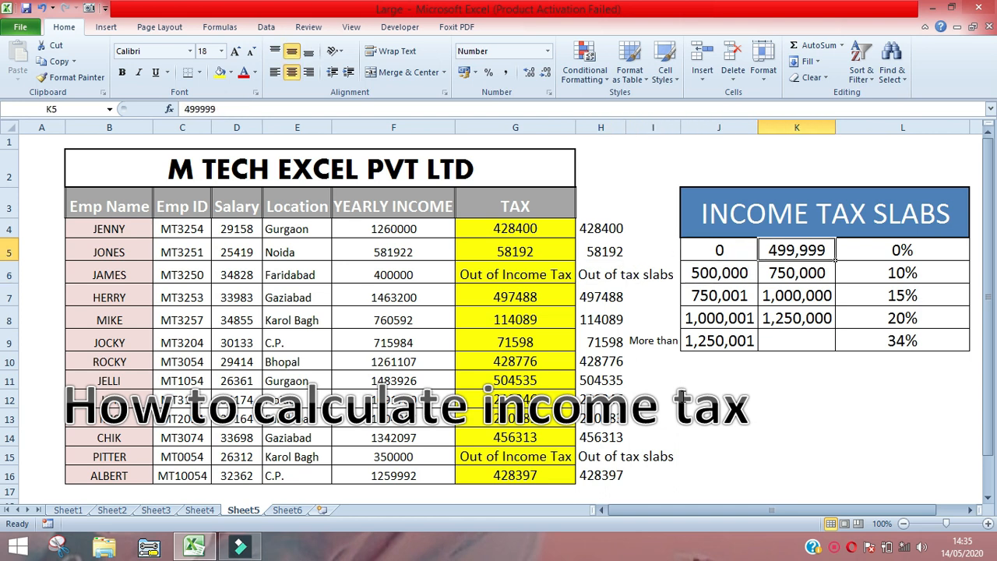
pyautogui.press('Right')
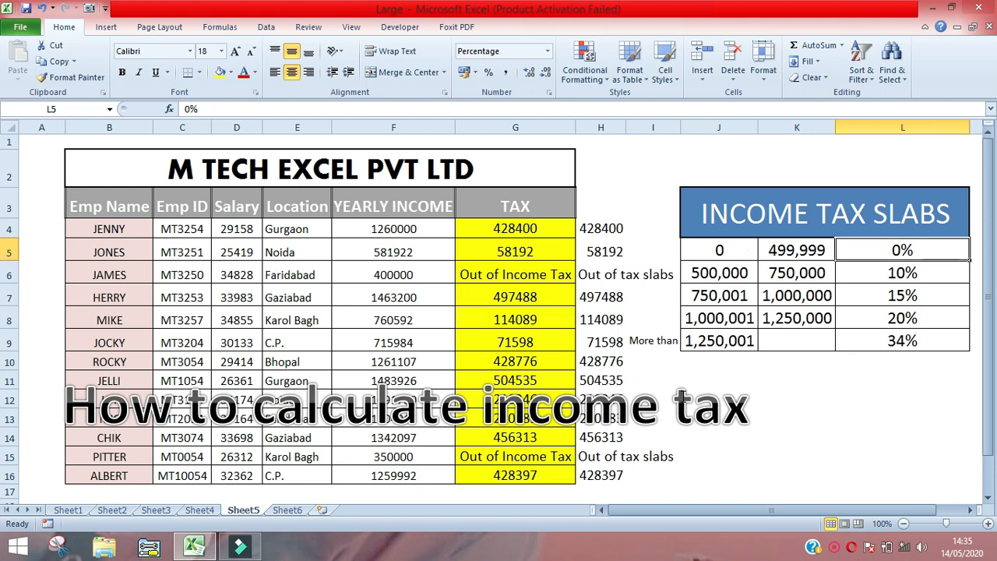
pyautogui.press('Left')
pyautogui.press('Left')
pyautogui.press('Left')
pyautogui.press('Left')
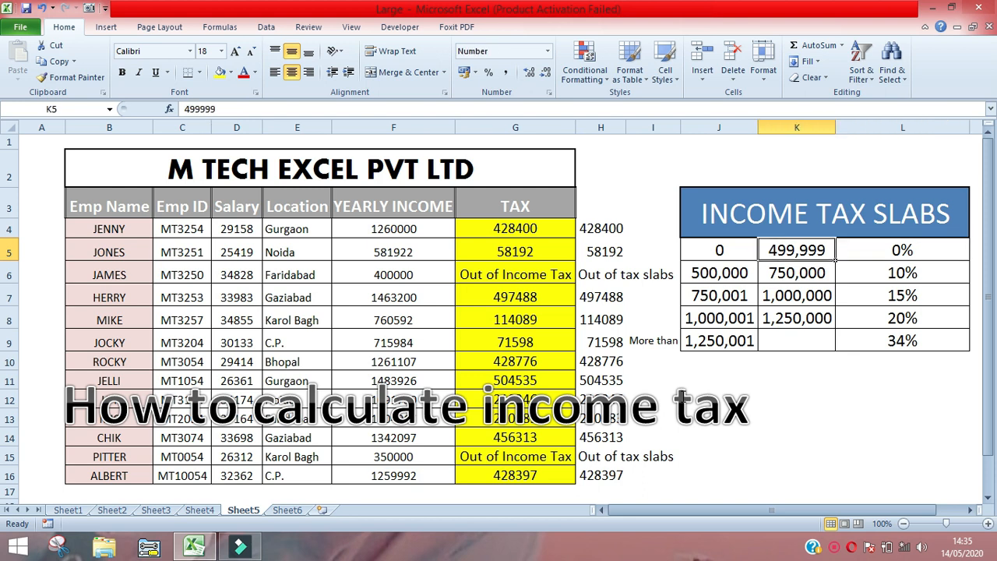
# - Check the TAX result in G6 against the yearly income in F6, and view the next income in F7
pyautogui.press('Down')
pyautogui.press('Left')
pyautogui.press('Left')
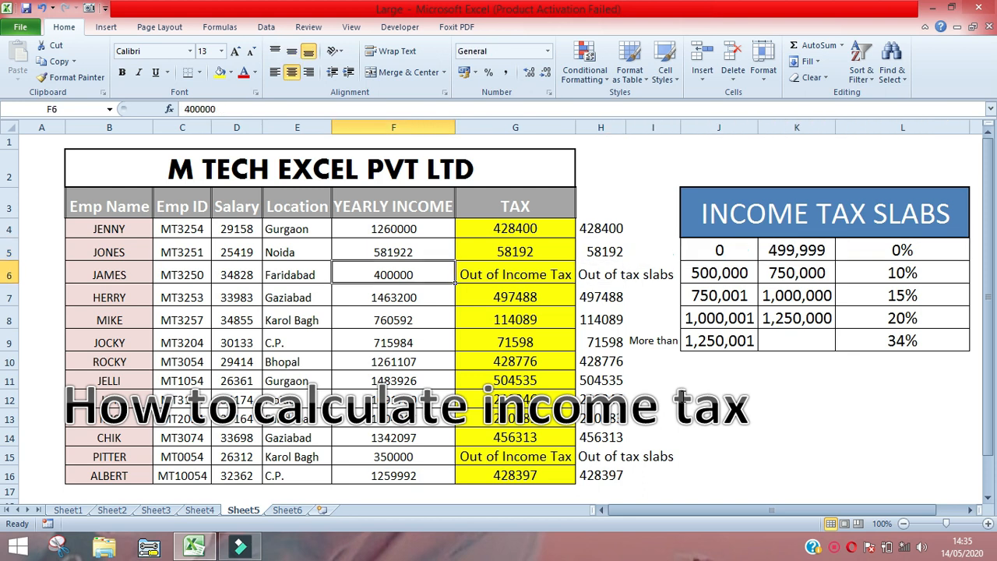
pyautogui.press('Right')
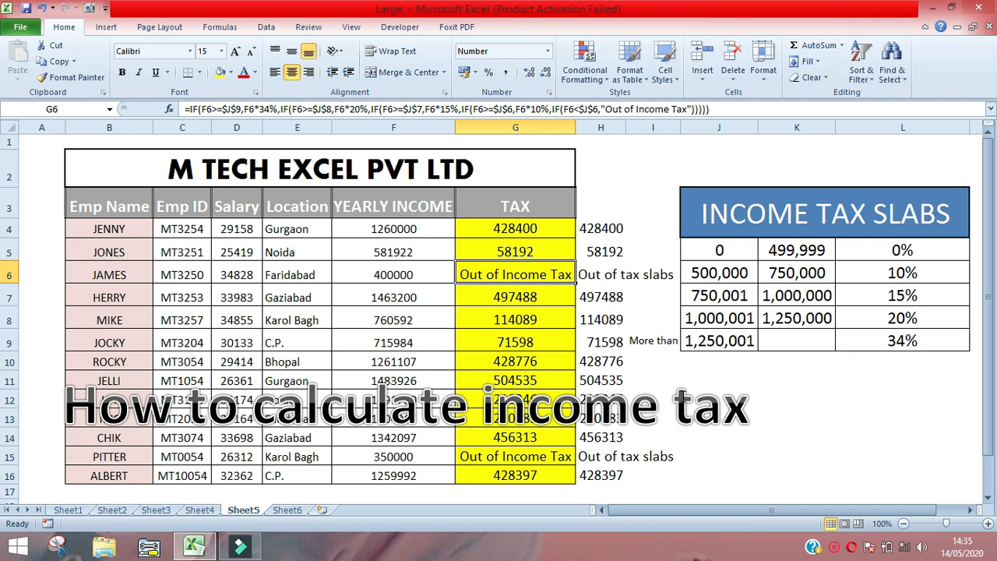
pyautogui.press('Down')
pyautogui.press('Left')
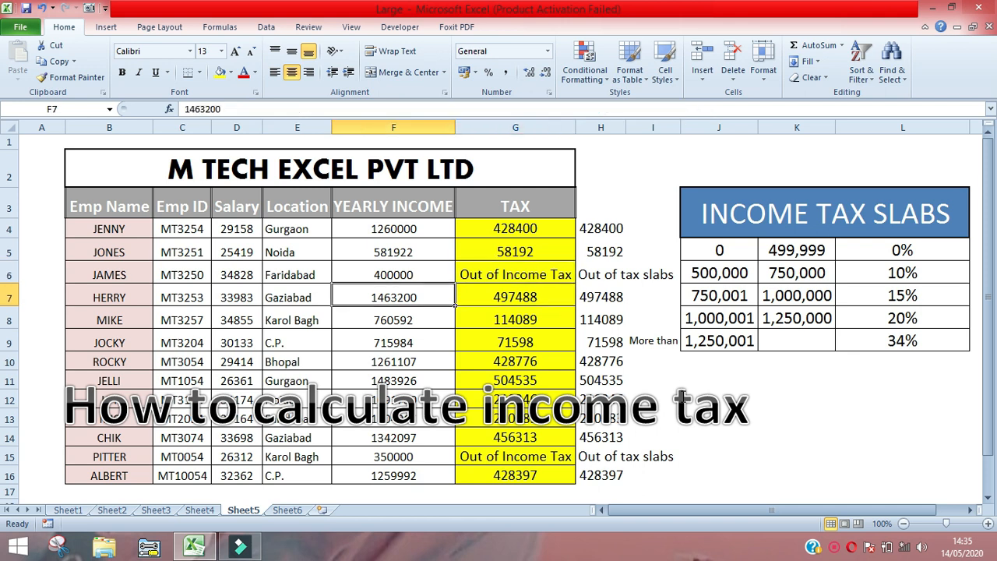
# - Check the TAX result in G15 against the yearly income in F15
pyautogui.press('Right')
pyautogui.press('Down')
pyautogui.press('Down')
pyautogui.press('Down')
pyautogui.press('Down')
pyautogui.press('Down')
pyautogui.press('Down')
pyautogui.press('Down')
pyautogui.press('Down')
pyautogui.press('Left')
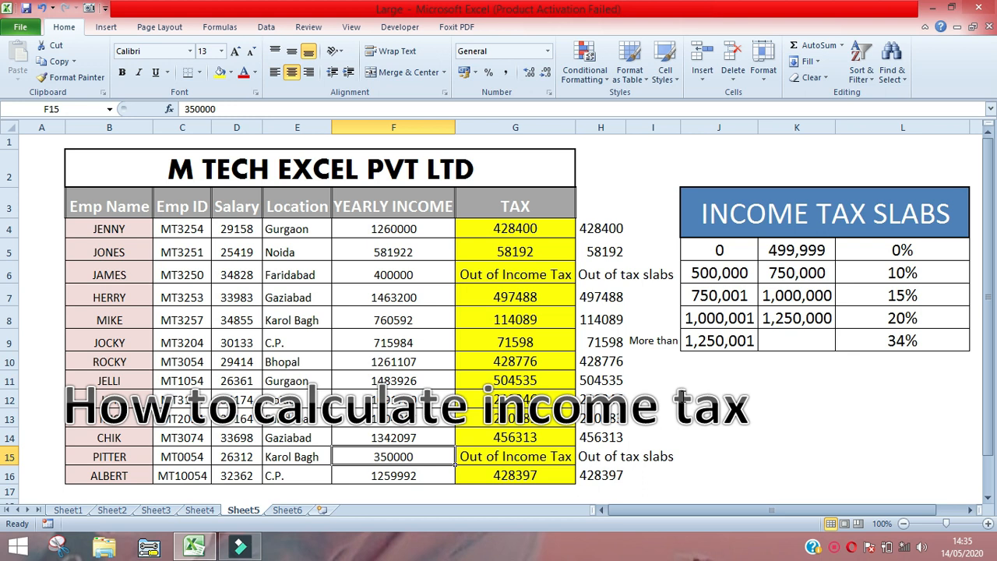
pyautogui.press('Right')
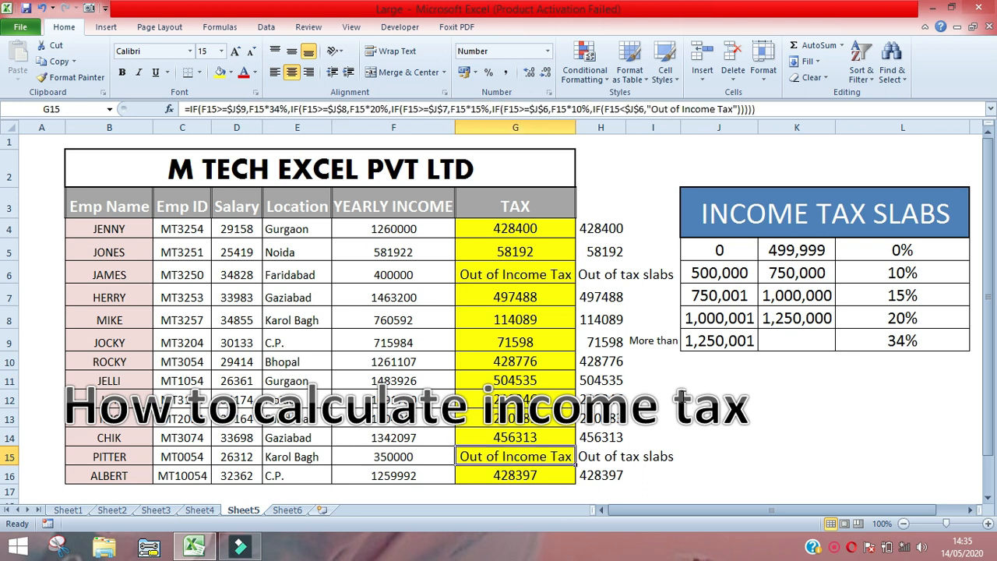
# - Look over the filled TAX column from its first rows down to the formula in G16 and the empty cells below
pyautogui.press('Right')
pyautogui.press('Down')
pyautogui.press('Left')
pyautogui.hotkey('ctrl', 'Up')
pyautogui.press('Down')
pyautogui.press('Down')
pyautogui.press('Right')
pyautogui.press('Left')
pyautogui.hotkey('ctrl', 'Down')
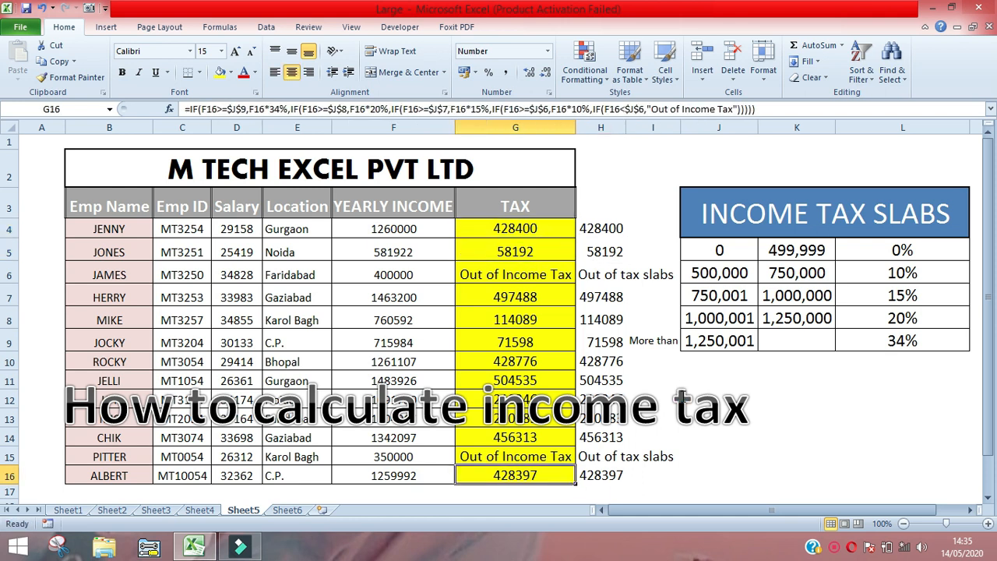
pyautogui.press('Down')
pyautogui.press('Down')
pyautogui.press('Down')
pyautogui.press('Down')
pyautogui.press('Down')
pyautogui.press('Up')
# - Enter the test formula +F16*35% in G18 to calculate tax on the last employee's yearly income
pyautogui.press('Up')
pyautogui.press('Up')
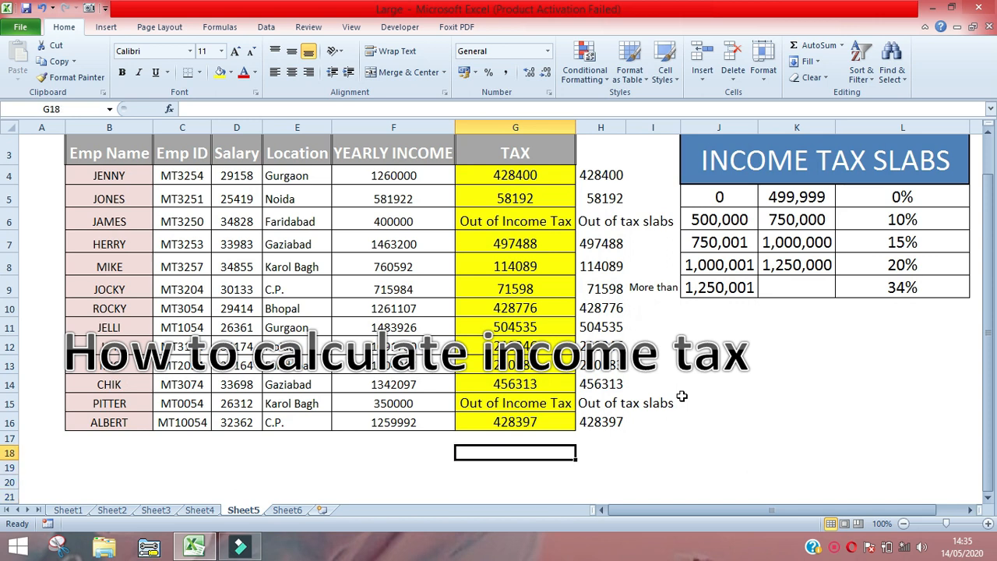
pyautogui.press('Up')
pyautogui.press('Up')
pyautogui.press('Up')
pyautogui.press('Left')
pyautogui.press('Down')
pyautogui.press('Right')
pyautogui.press('Down')
pyautogui.press('Down')
pyautogui.write('+')
pyautogui.press('Up')
pyautogui.press('Up')
pyautogui.press('Left')
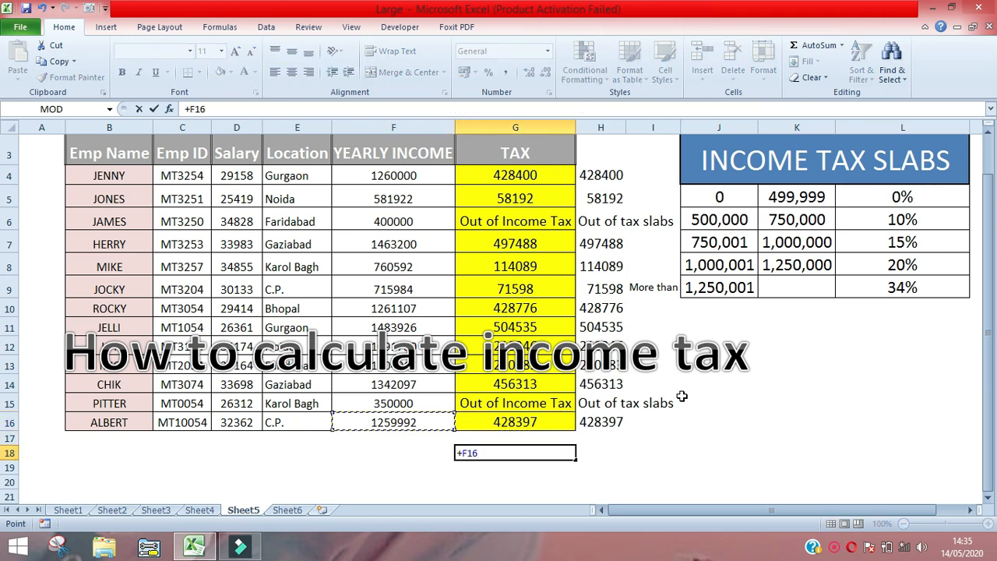
pyautogui.write('*')
pyautogui.write('35%')
pyautogui.press('Return')
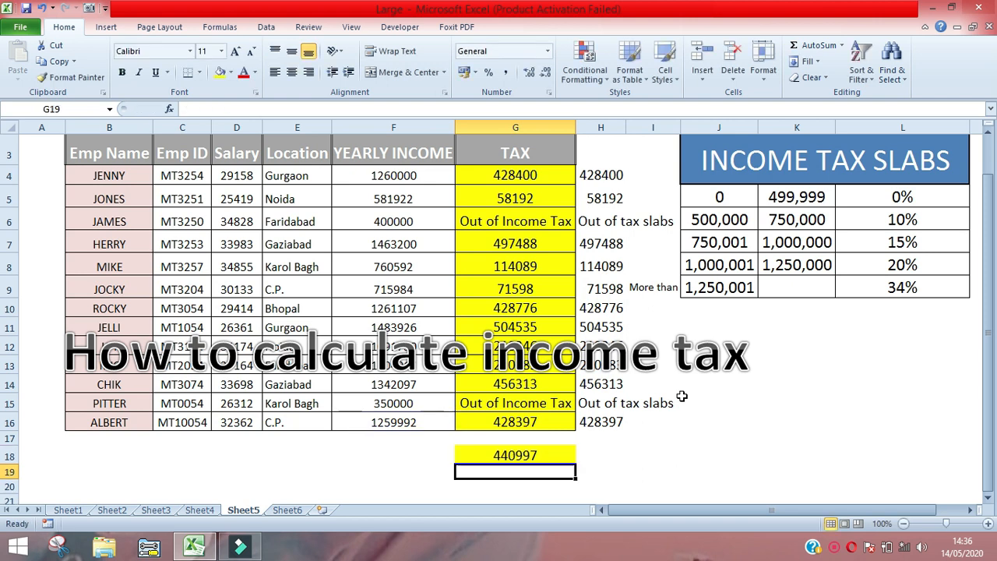
# - Clear the test calculation from G18 and return to the yearly income in F16
pyautogui.press('Up')
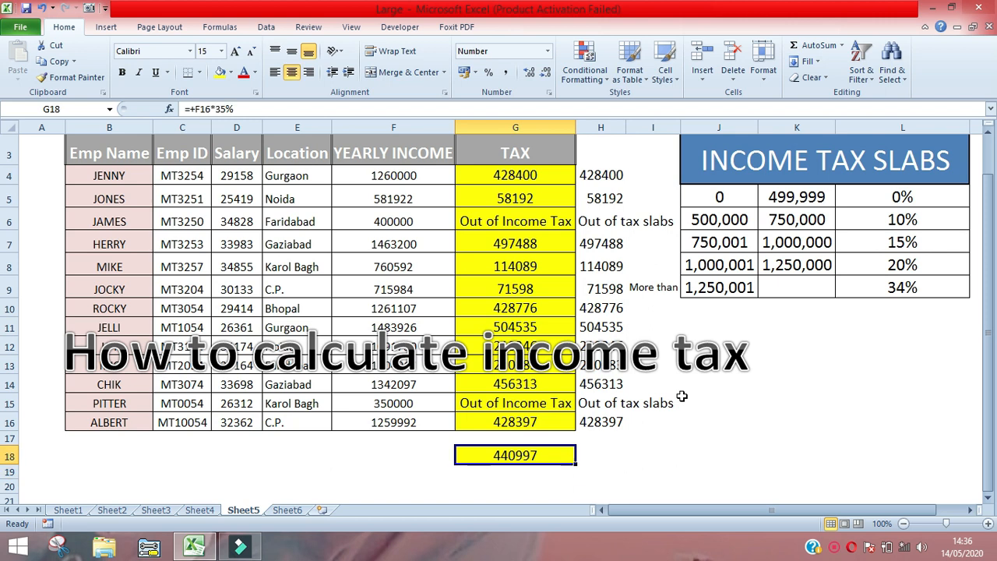
pyautogui.press('Delete')
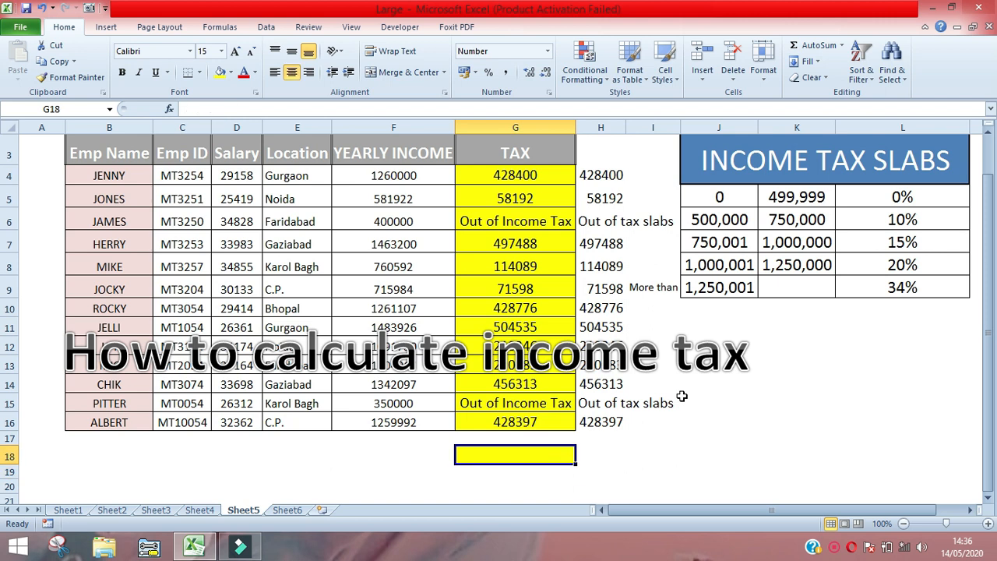
pyautogui.press('Right')
pyautogui.press('Right')
pyautogui.press('Left')
pyautogui.press('Up')
pyautogui.press('Left')
pyautogui.press('Up')
pyautogui.press('Up')
pyautogui.press('Down')
pyautogui.press('Left')
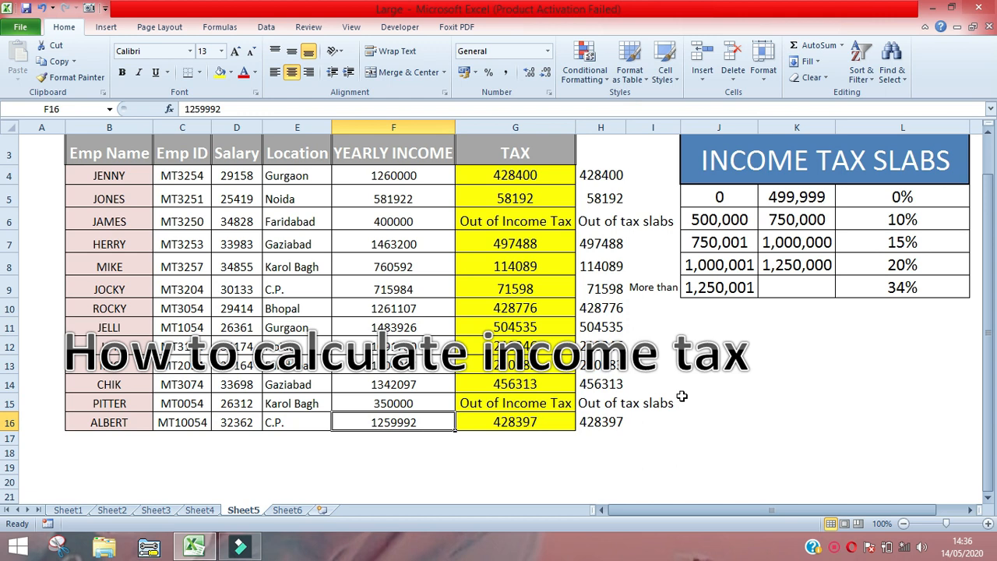
# - Enter a test formula in J16 multiplying the yearly income in F16 by the 34% slab rate
pyautogui.press('Right')
pyautogui.press('Right')
pyautogui.press('Right')
pyautogui.press('Right')
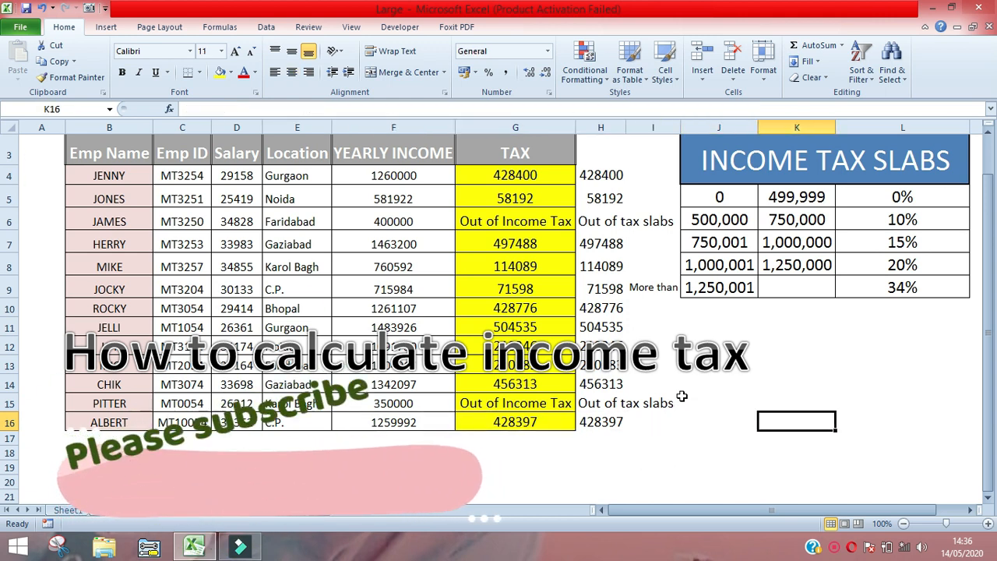
pyautogui.write('+')
pyautogui.press('Left')
pyautogui.press('Left')
pyautogui.press('Left')
pyautogui.press('Left')
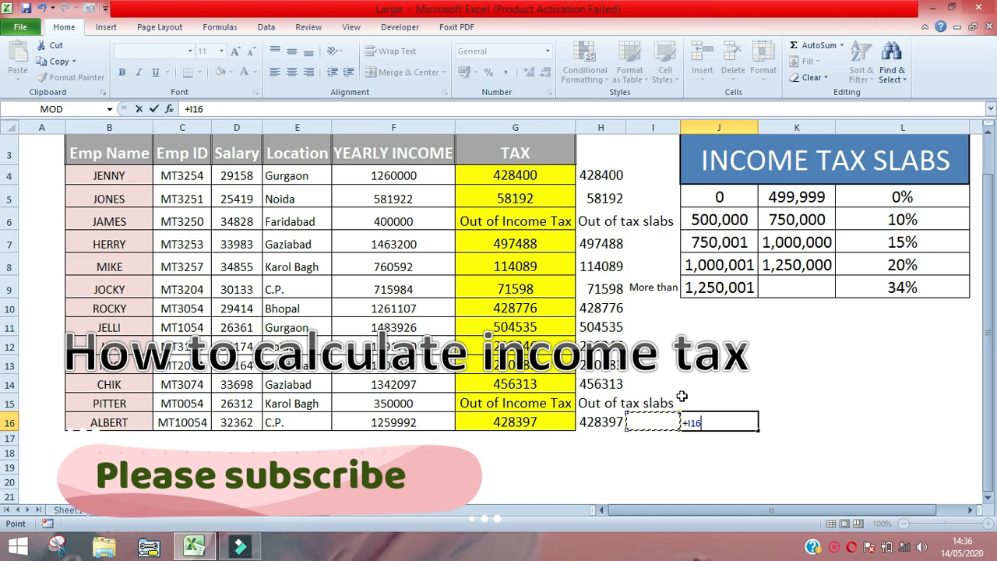
pyautogui.write('*')
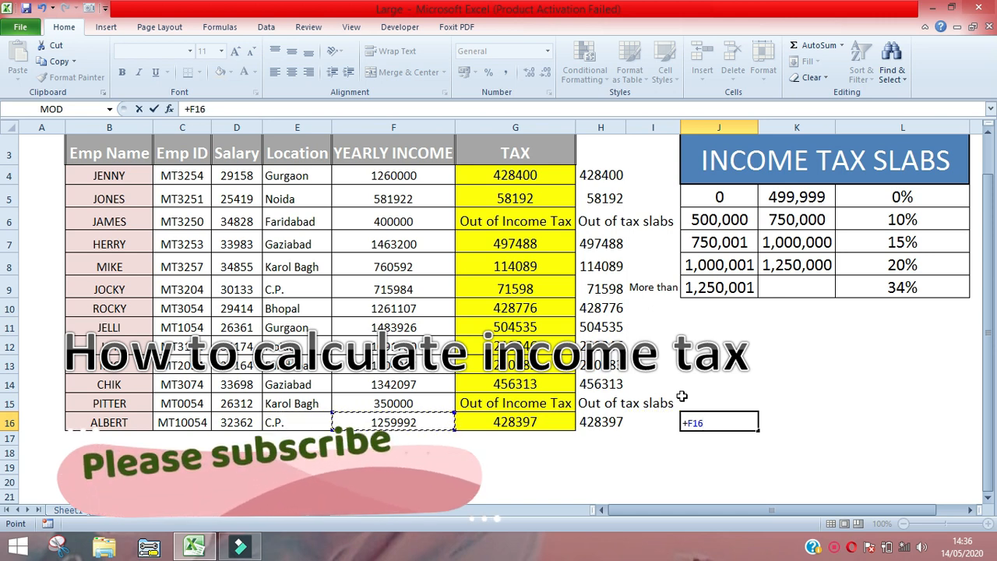
pyautogui.press('Right')
pyautogui.press('Right')
pyautogui.press('Right')
pyautogui.press('Left')
pyautogui.press('Up')
pyautogui.press('Up')
pyautogui.press('Up')
pyautogui.press('Up')
pyautogui.press('Up')
pyautogui.press('Up')
pyautogui.press('Up')
pyautogui.press('Return')
# - Compare the test result in J16 with the reference value in H16, and clear J16
pyautogui.press('Up')
pyautogui.press('Left')
pyautogui.press('Left')
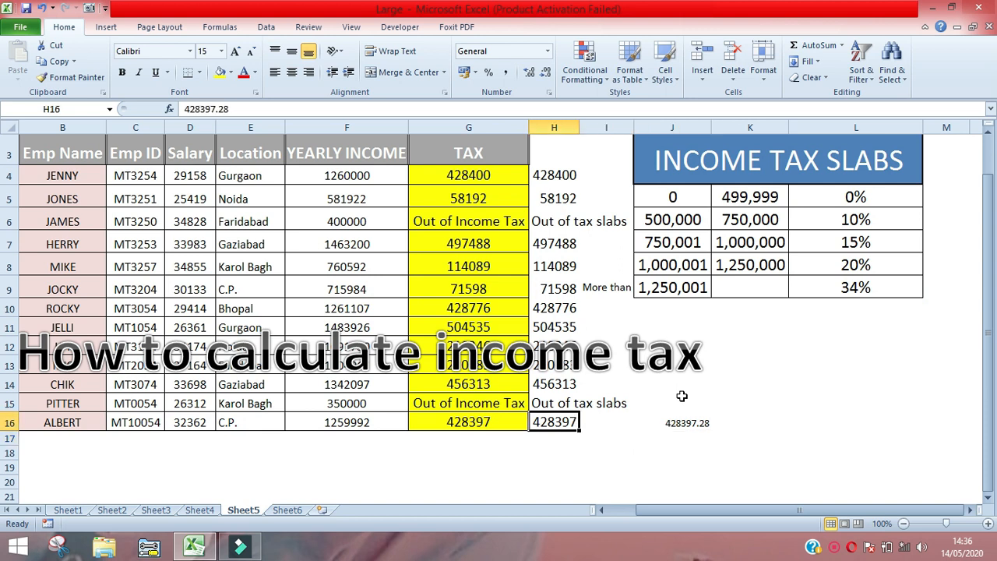
pyautogui.press('Right')
pyautogui.press('Right')
pyautogui.press('Left')
pyautogui.press('Left')
pyautogui.press('Right')
pyautogui.press('Right')
pyautogui.press('Delete')
# - Look at the reference value in H5 and the matching yearly income in F5
pyautogui.press('Right')
pyautogui.press('Left')
pyautogui.press('Left')
pyautogui.press('Up')
pyautogui.press('Left')
pyautogui.hotkey('ctrl', 'Up')
pyautogui.press('Down')
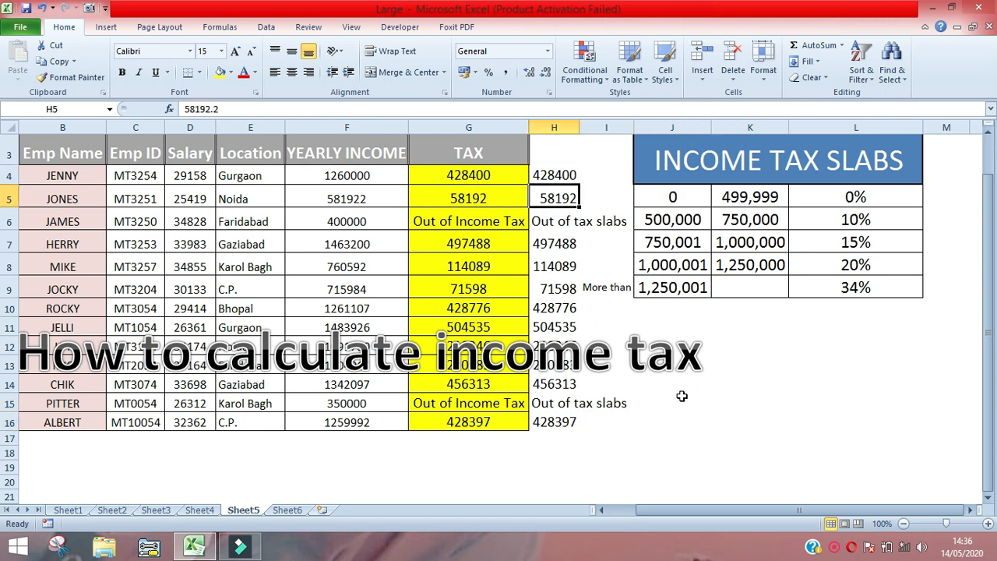
pyautogui.press('Right')
pyautogui.press('Left')
pyautogui.press('Left')
pyautogui.press('Left')
pyautogui.press('Left')
pyautogui.press('Right')
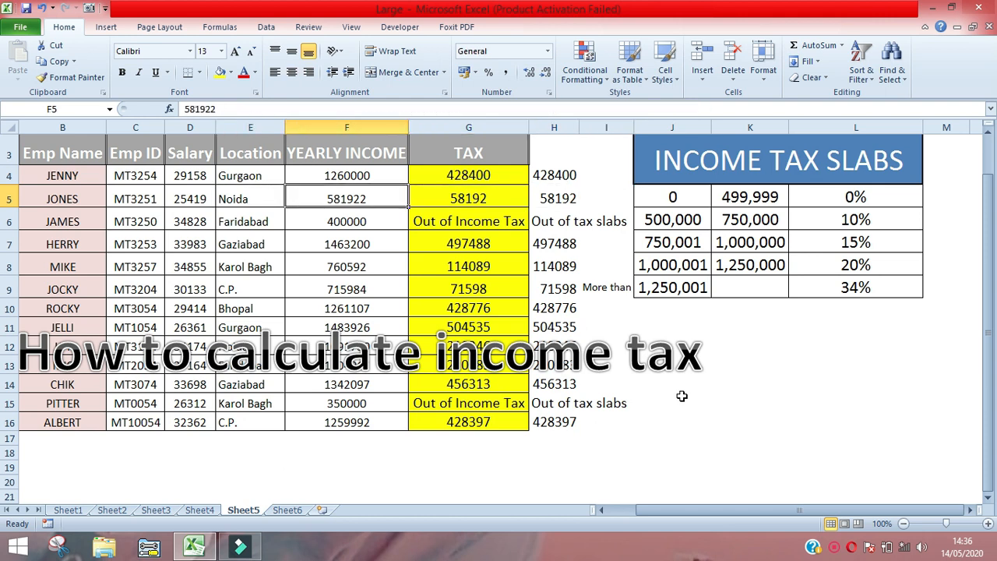
# - Check the yearly income in F5 against the second tax slab's limits and rate in row 6
pyautogui.press('Left')
pyautogui.press('Right')
pyautogui.press('Right')
pyautogui.press('Right')
pyautogui.press('Right')
pyautogui.press('Down')
pyautogui.press('Right')
pyautogui.press('Right')
pyautogui.press('Right')
pyautogui.press('Left')
pyautogui.press('Left')
pyautogui.press('Left')
pyautogui.press('Up')
pyautogui.press('Left')
pyautogui.press('Left')
pyautogui.press('Left')
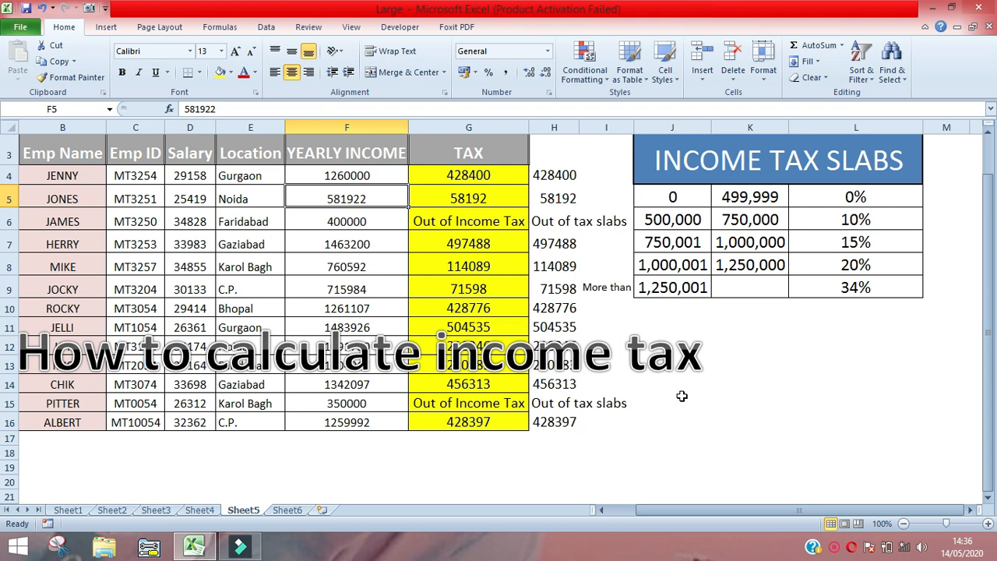
pyautogui.press('Right')
pyautogui.press('Right')
pyautogui.press('Right')
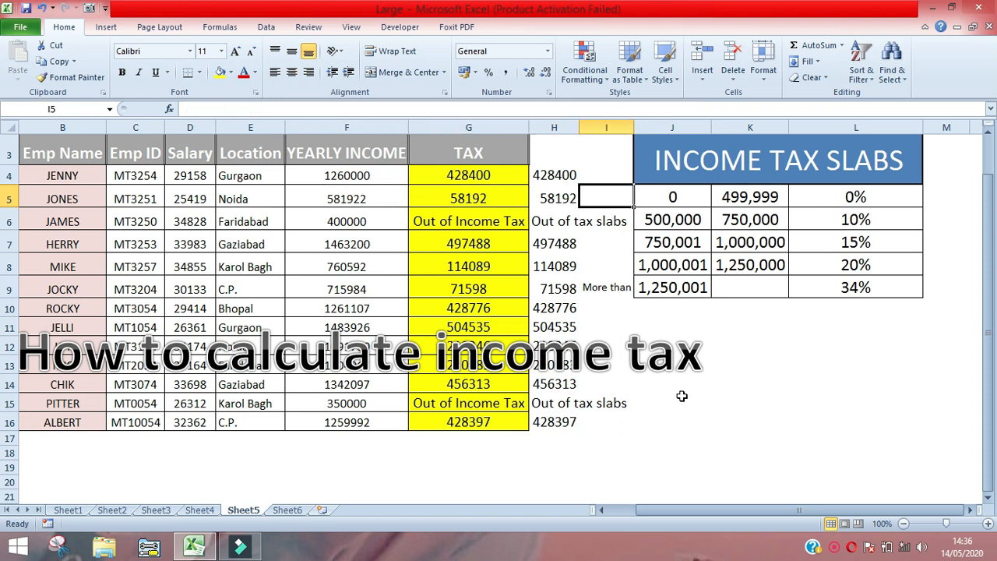
# - Enter the test formula +F5*L6 in I5 to calculate the second employee's tax
pyautogui.write('+')
pyautogui.press('Left')
pyautogui.press('Left')
pyautogui.press('Left')
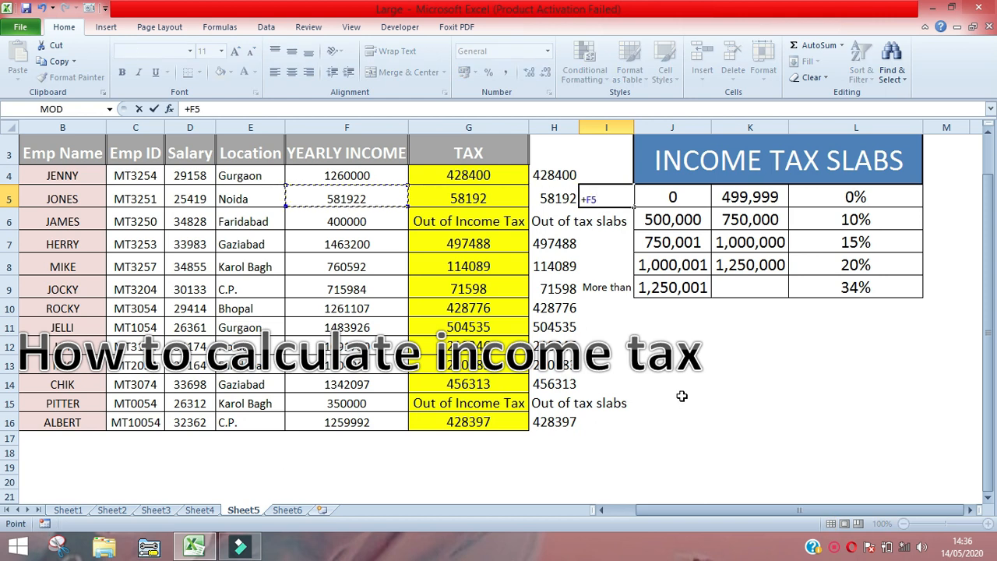
pyautogui.write('*')
pyautogui.press('Down')
pyautogui.press('Right')
pyautogui.press('Right')
pyautogui.press('Right')
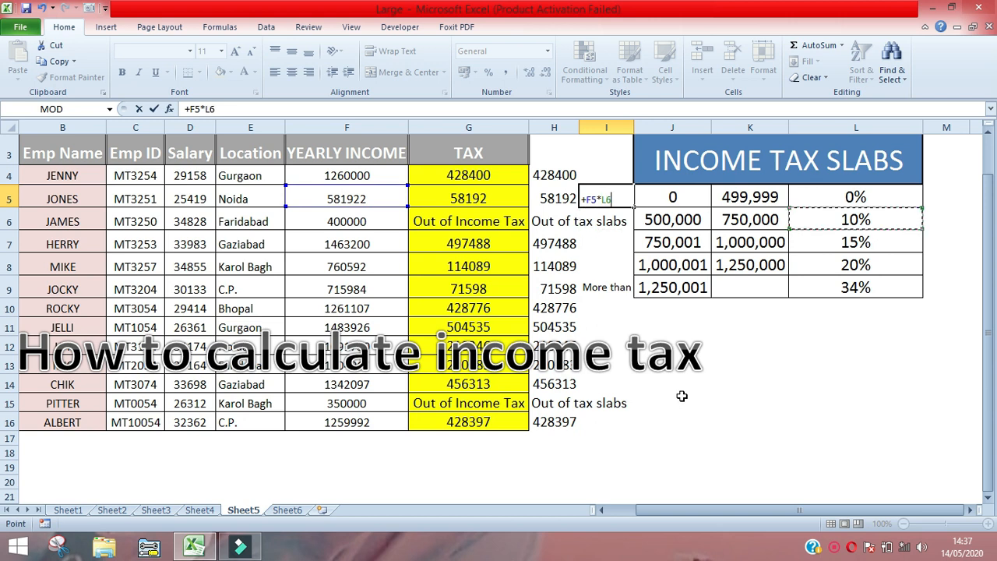
pyautogui.hotkey('ctrl', 'Return')
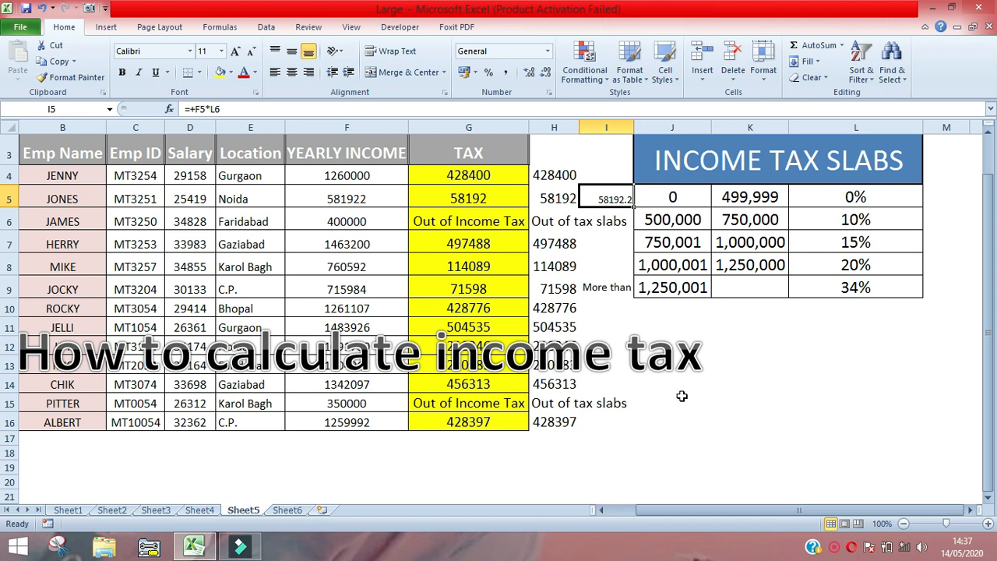
# - Compare the test result in I5 with the TAX formula cell G5, and clear I5
pyautogui.press('Left')
pyautogui.press('Left')
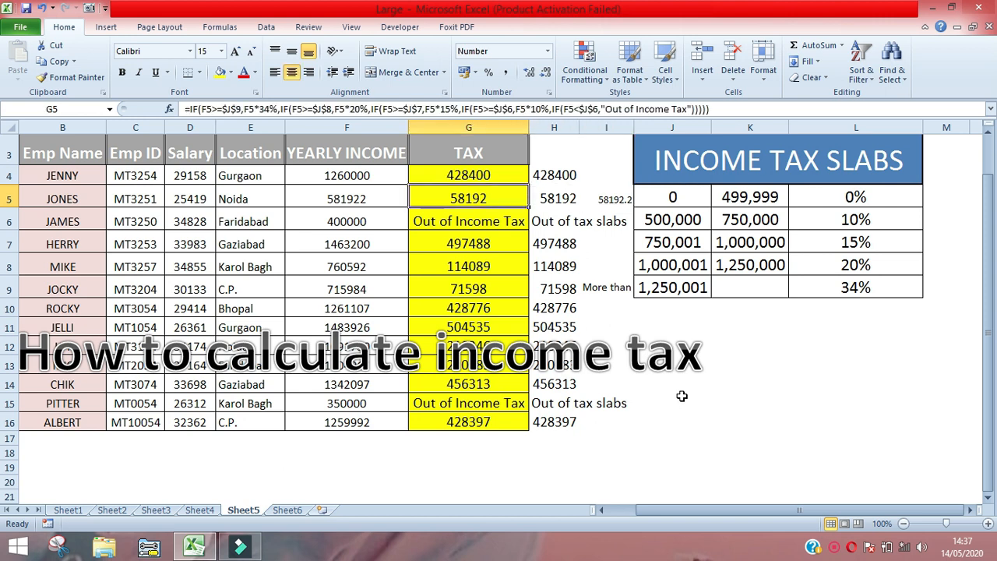
pyautogui.press('Right')
pyautogui.press('Right')
pyautogui.press('Delete')
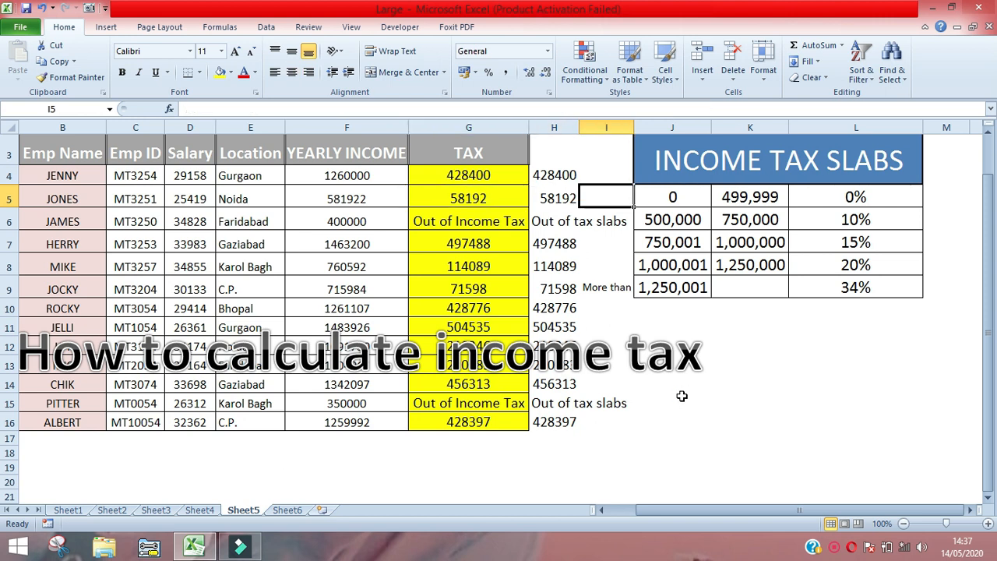
# - Look over the reference tax values in column H from its top down to H16
pyautogui.press('Left')
pyautogui.press('Up')
pyautogui.press('Up')
pyautogui.press('Up')
pyautogui.press('Up')
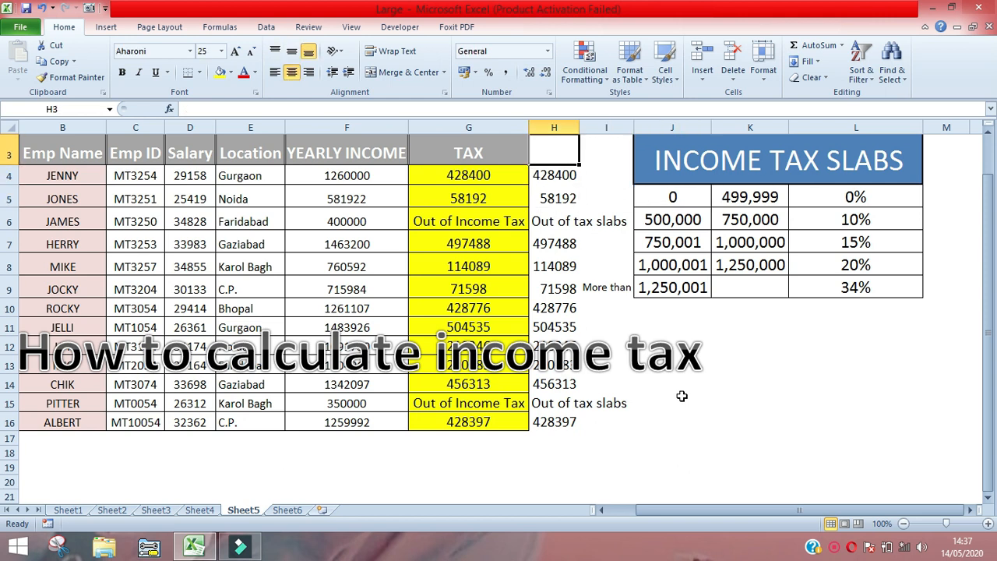
pyautogui.press('Down')
pyautogui.press('Down')
pyautogui.press('Down')
pyautogui.hotkey('ctrl', 'Down')
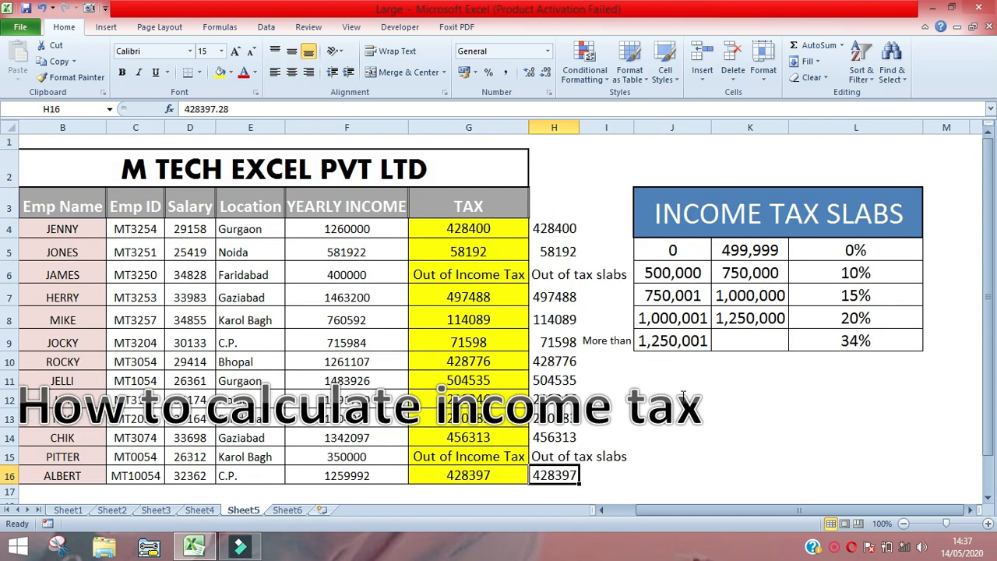
# - Look over the employee table's remaining columns, ending at the first salary in D4
pyautogui.hotkey('ctrl', 'Up')
pyautogui.hotkey('ctrl', 'Left')
pyautogui.press('Left')
pyautogui.press('Right')
pyautogui.press('Right')
pyautogui.hotkey('ctrl', 'Down')
pyautogui.press('Right')
pyautogui.hotkey('ctrl', 'Up')
pyautogui.press('Down')
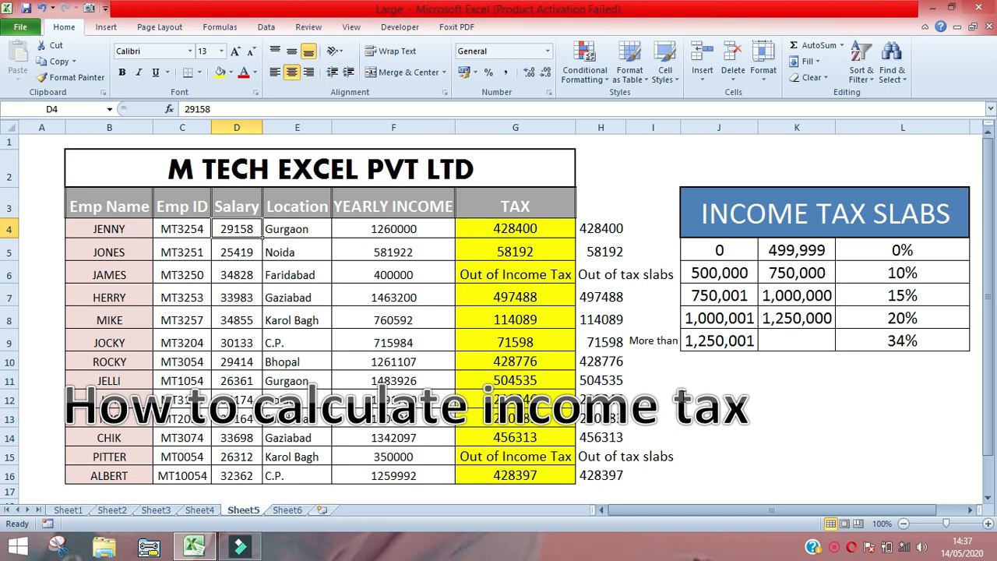
pyautogui.press('Right')
pyautogui.press('Left')
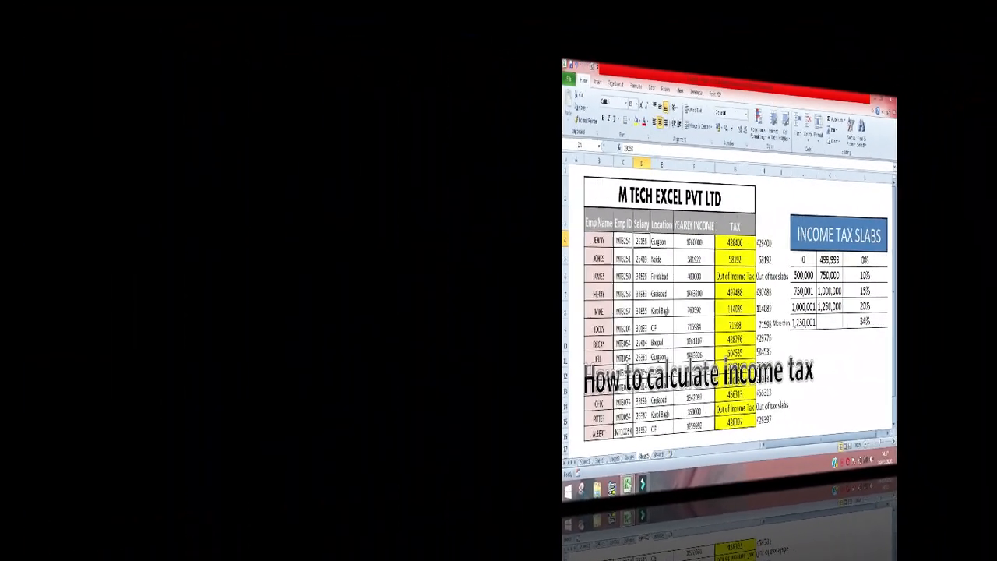